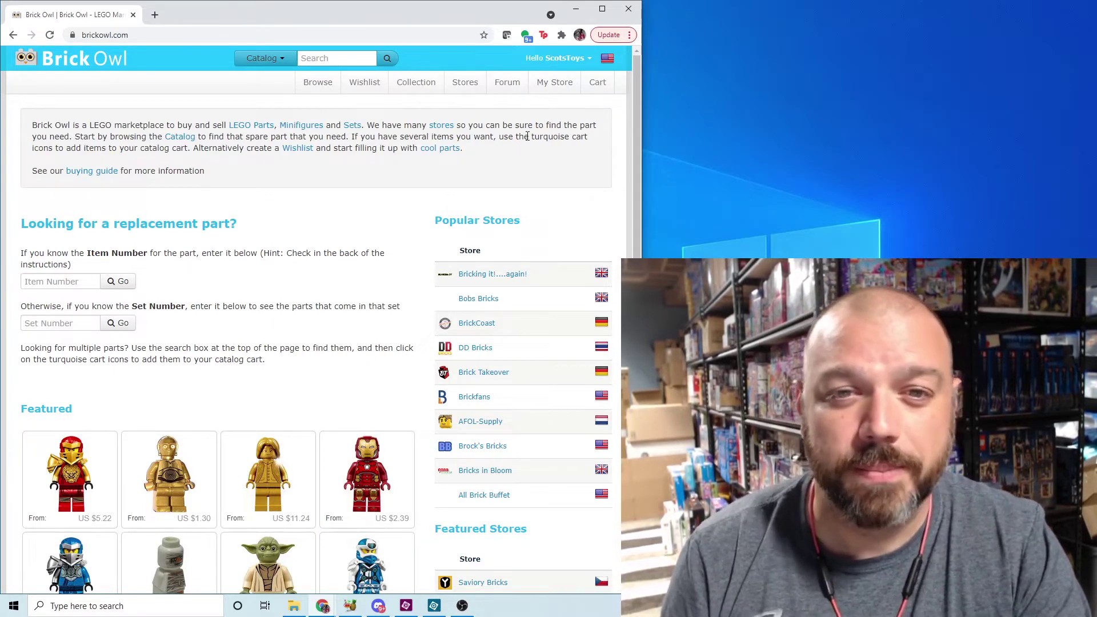
# - Open the My Store dashboard, which shows setup step 2 of 6 with the store closed
pyautogui.scroll(-15, 524, 143)
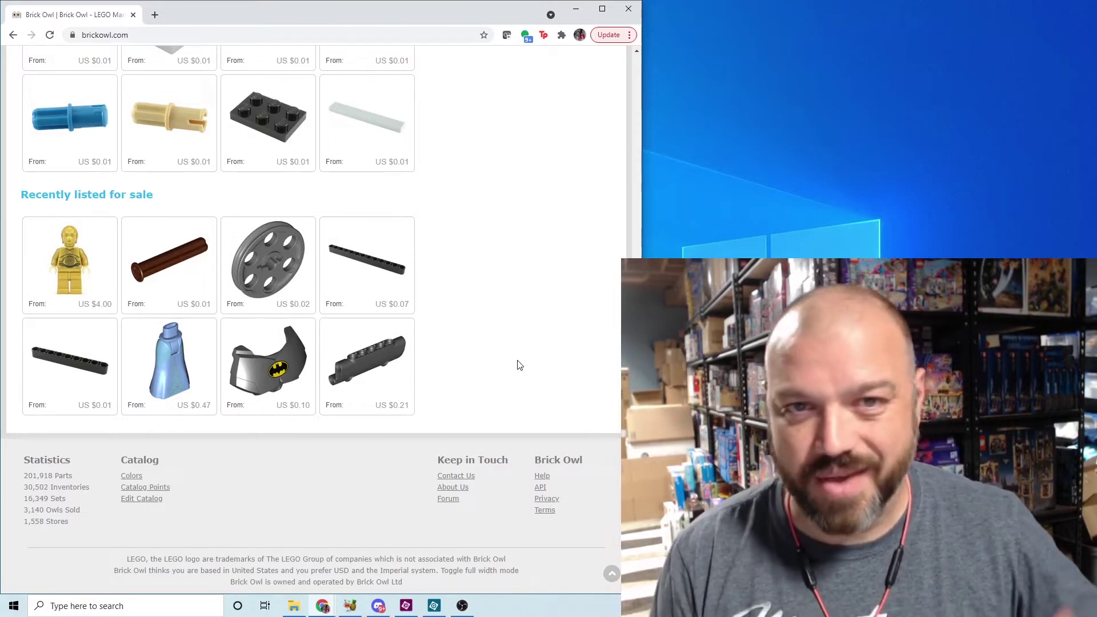
pyautogui.scroll(15, 517, 362)
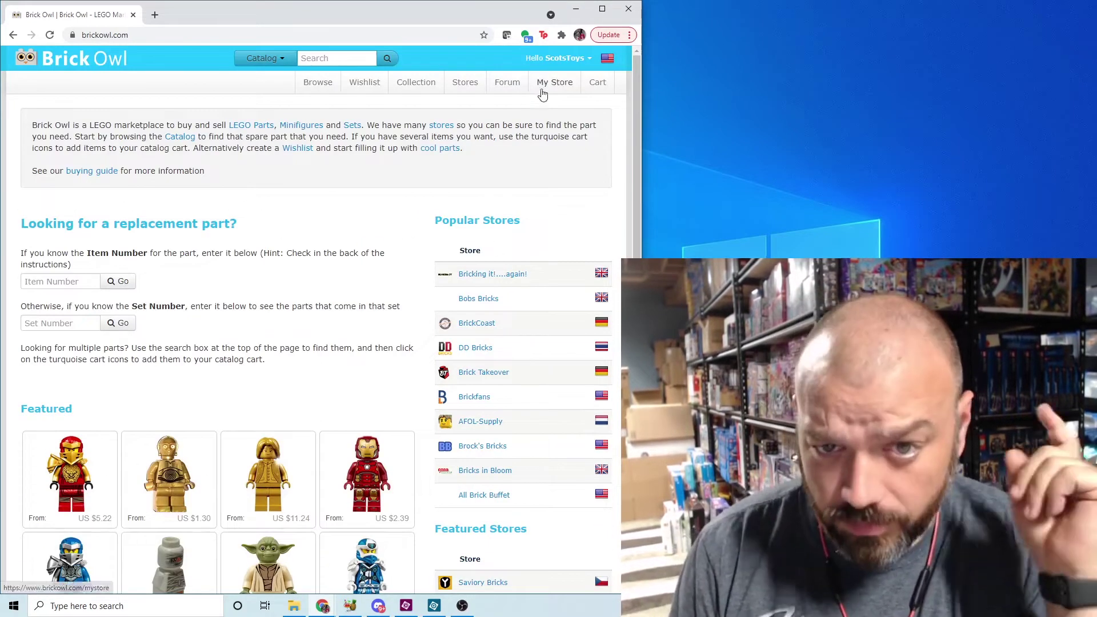
pyautogui.click(550, 85)
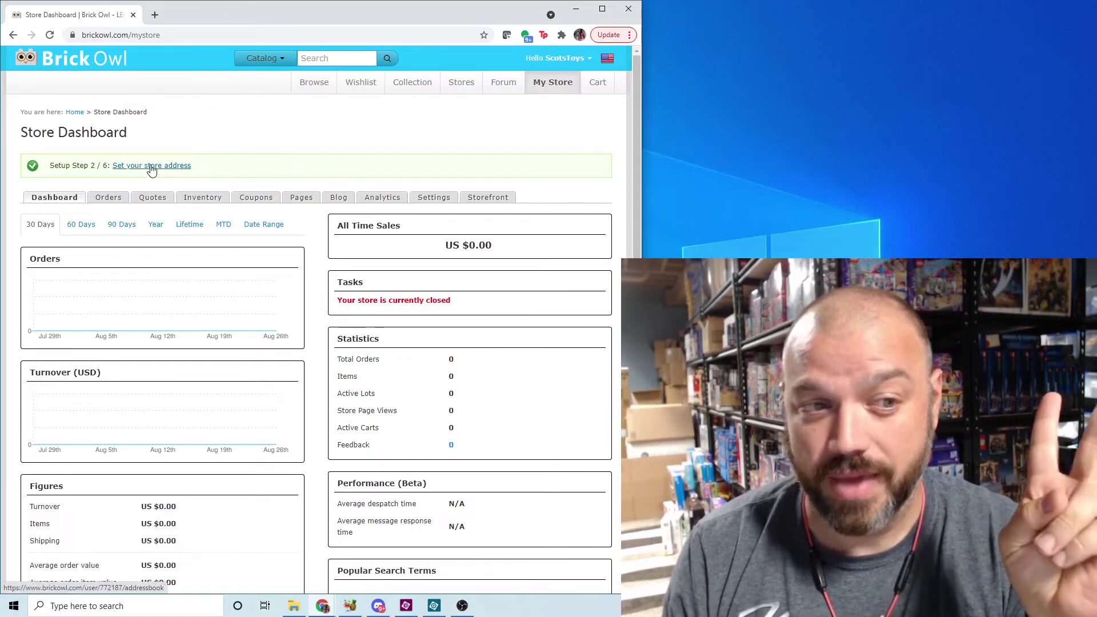
# - Go to the store address setup and start adding a new address
pyautogui.click(172, 167)
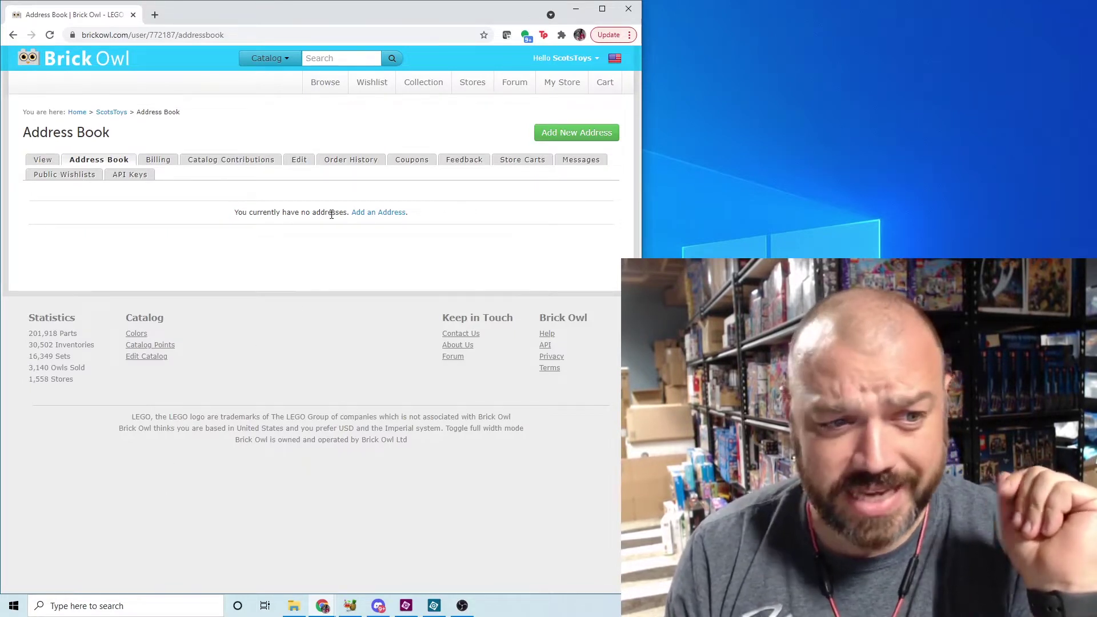
pyautogui.click(372, 213)
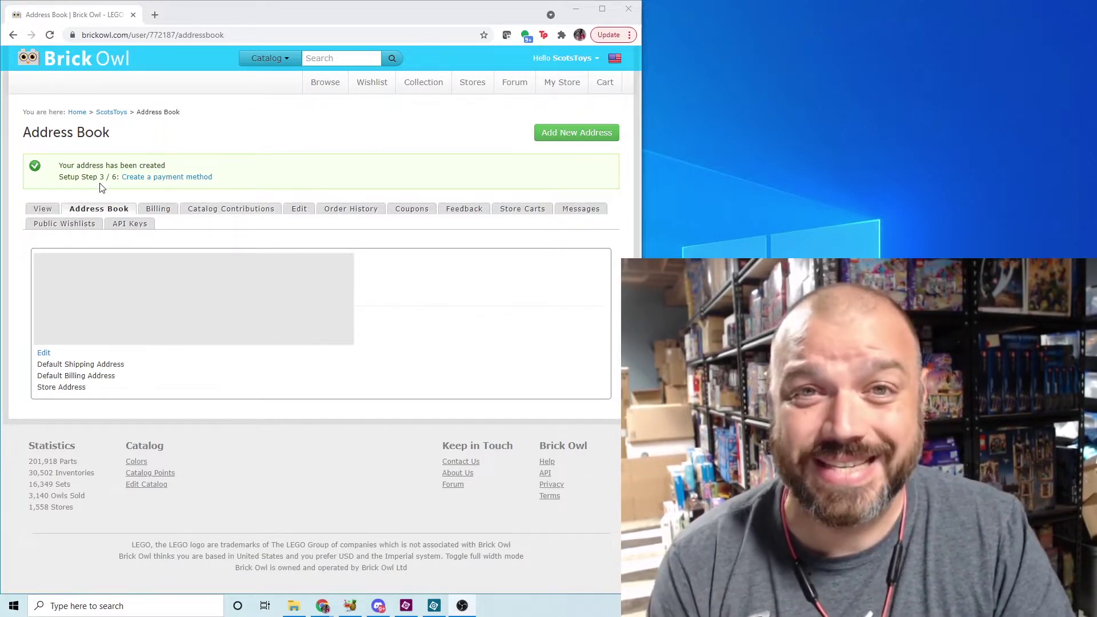
# - Start a new payment method and try PayPal - Personal Accounts as its type
pyautogui.click(159, 181)
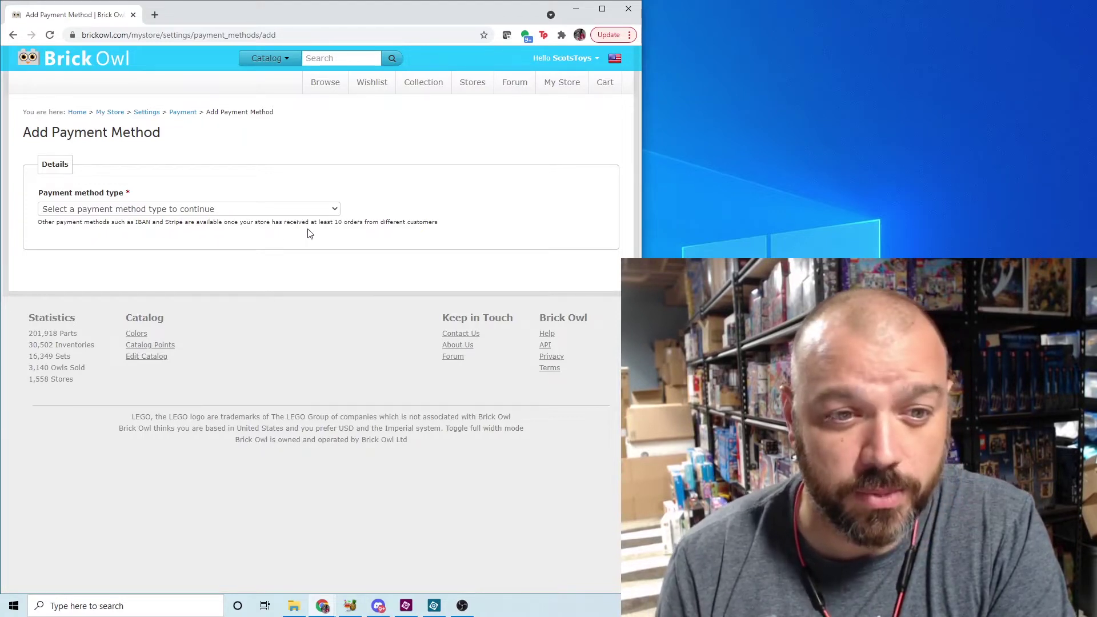
pyautogui.click(337, 210)
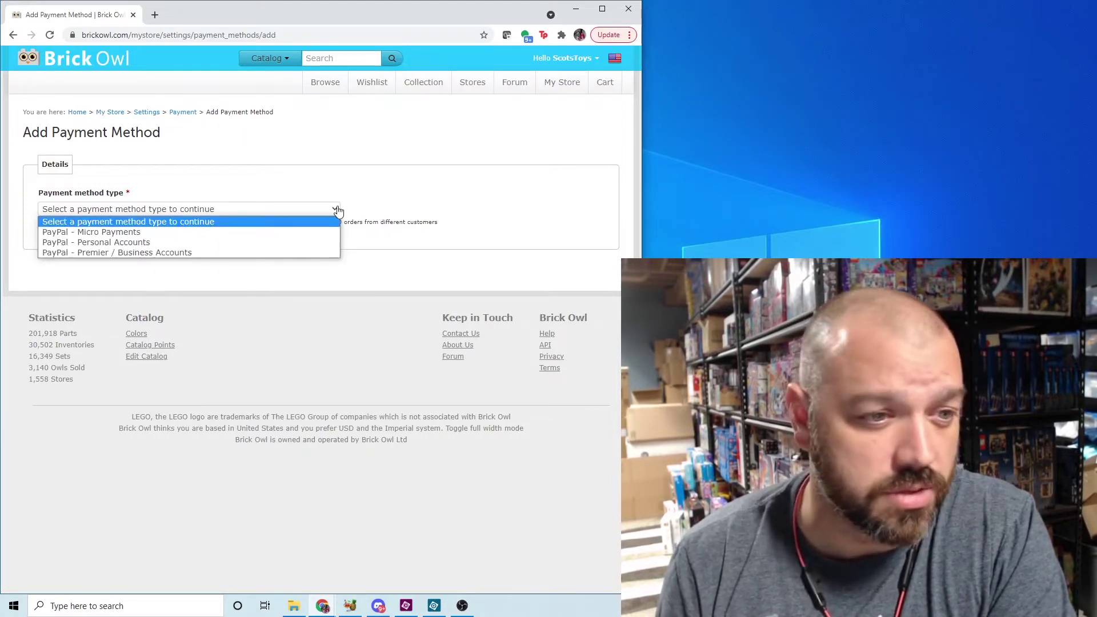
pyautogui.click(191, 244)
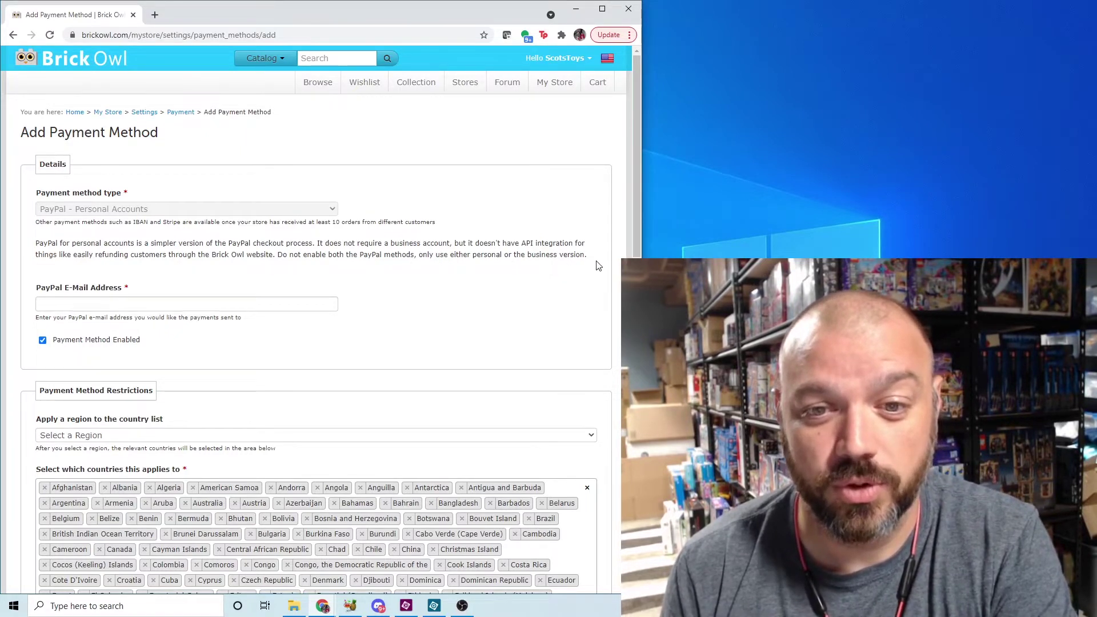
# - Return to the payment methods list and reopen Add Payment Method's type choices
pyautogui.click(184, 114)
pyautogui.click(172, 165)
pyautogui.click(188, 209)
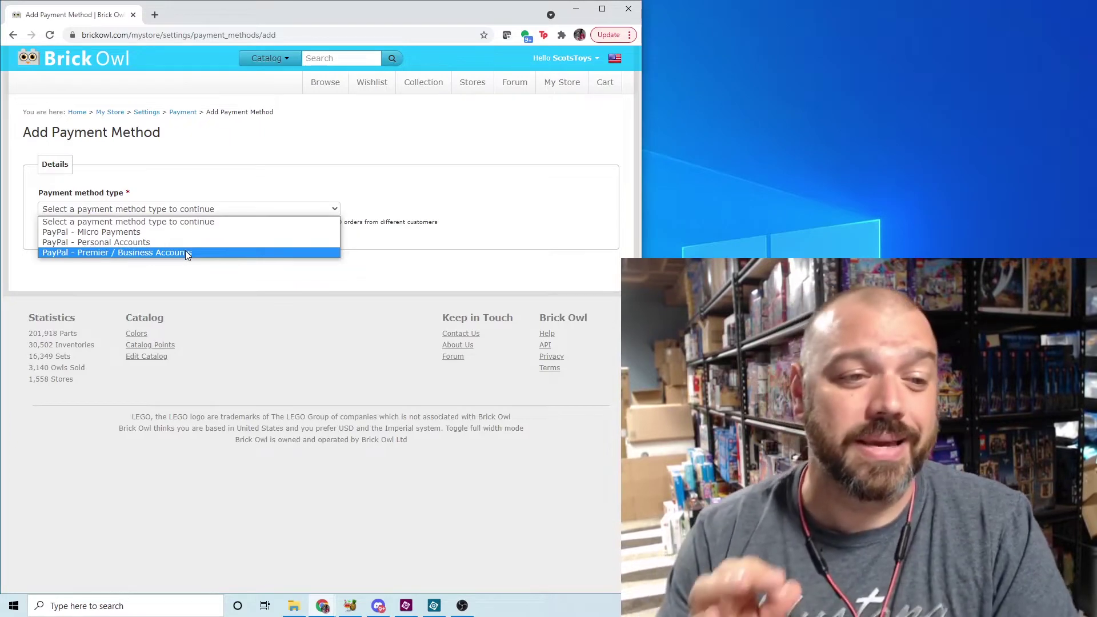
# - Choose PayPal - Premier / Business Accounts as the payment method type, keeping it enabled
pyautogui.click(186, 253)
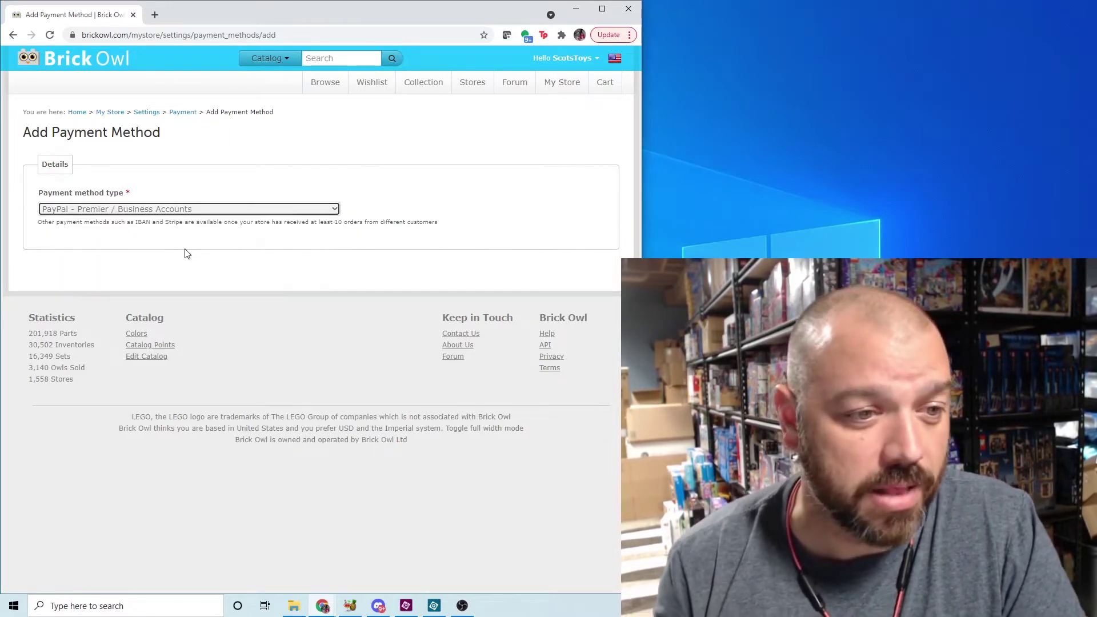
pyautogui.scroll(-1, 186, 253)
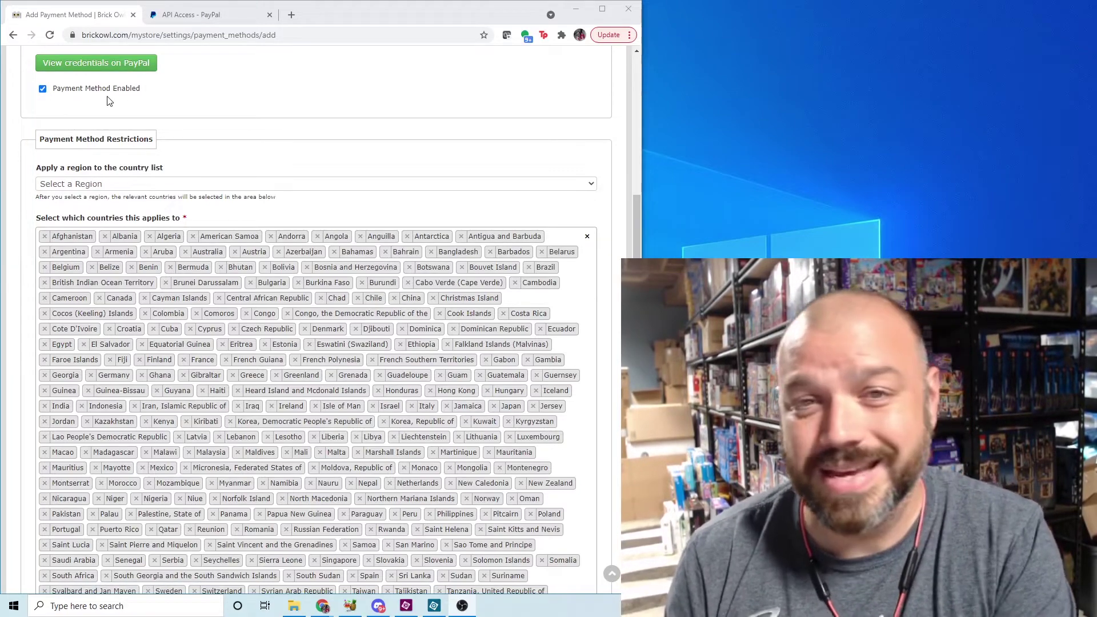
pyautogui.scroll(-1, 277, 110)
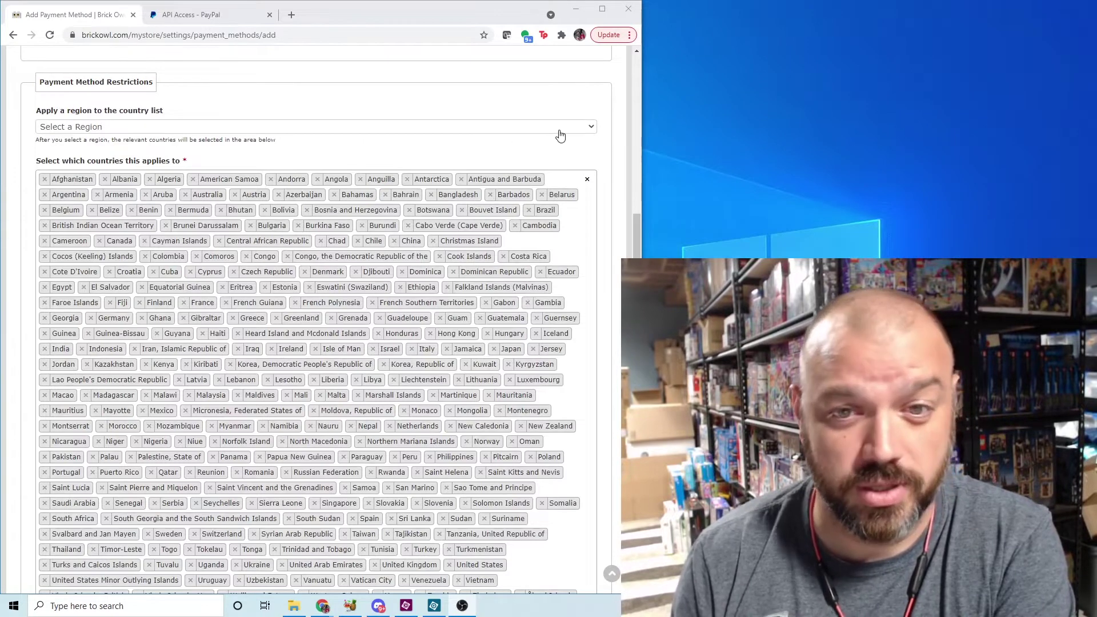
pyautogui.click(582, 134)
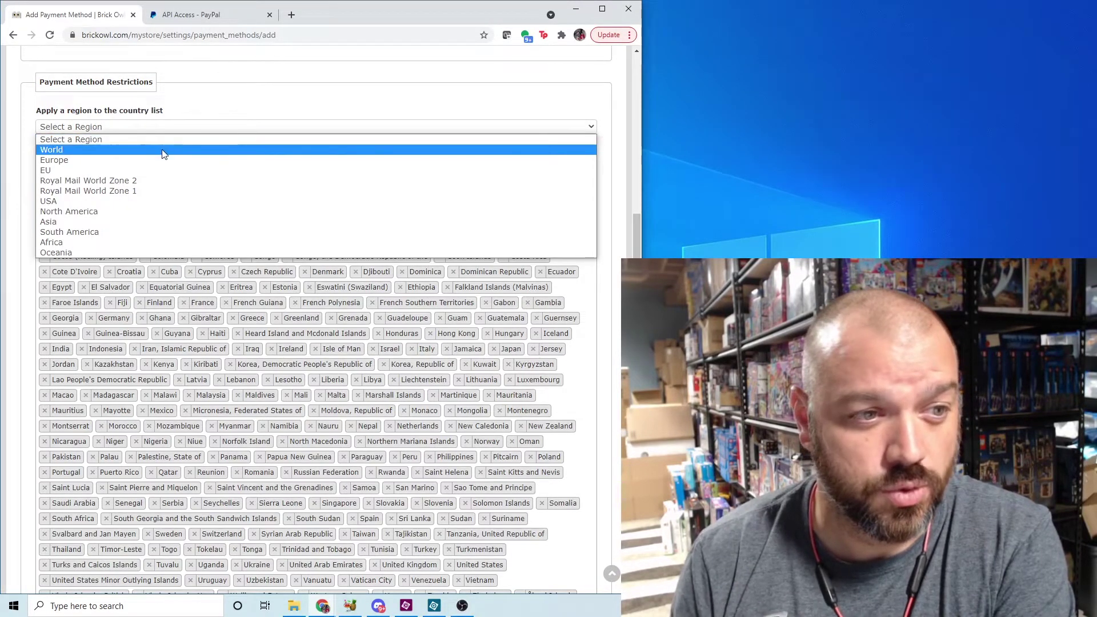
# - Limit the PayPal method to the USA region with US Dollar and save it
pyautogui.click(147, 201)
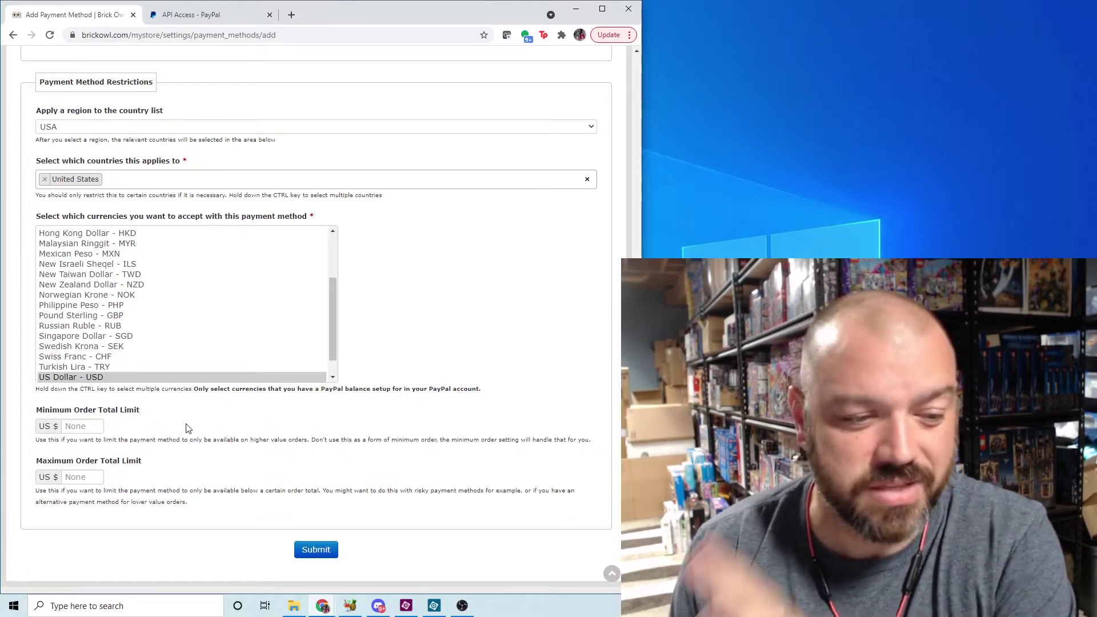
pyautogui.click(316, 550)
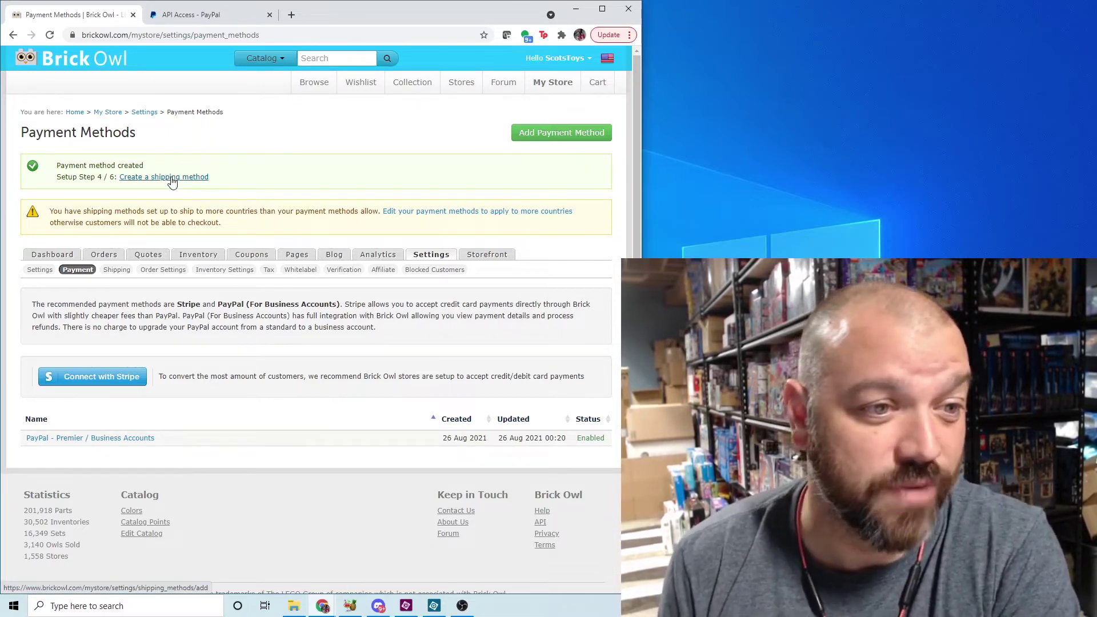
# - Start a new shipping method with Weight band as its band type
pyautogui.click(172, 177)
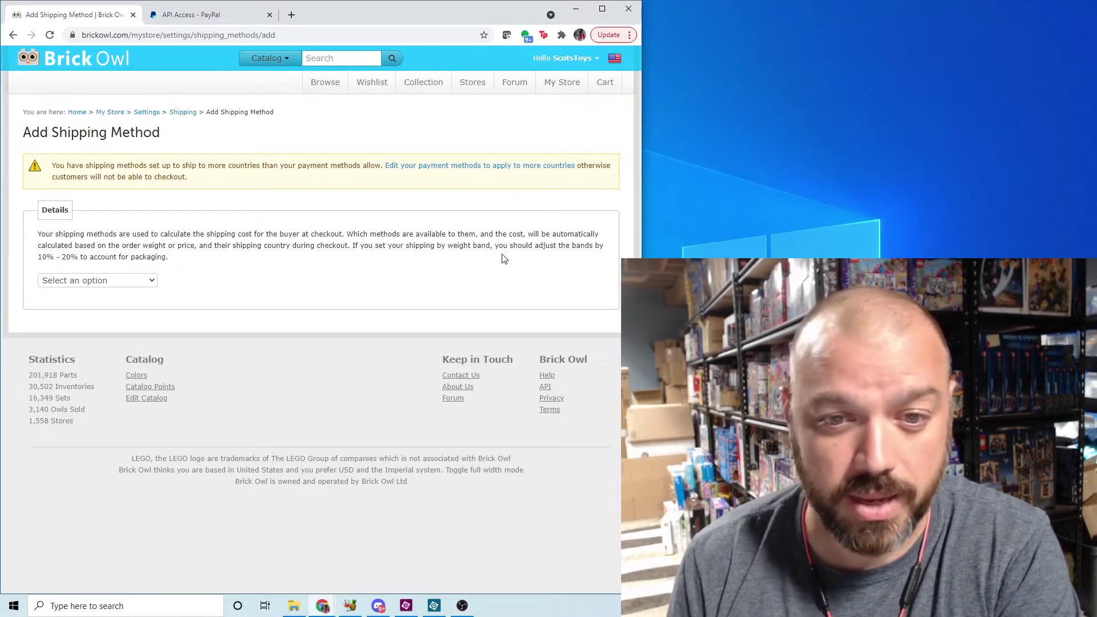
pyautogui.click(146, 284)
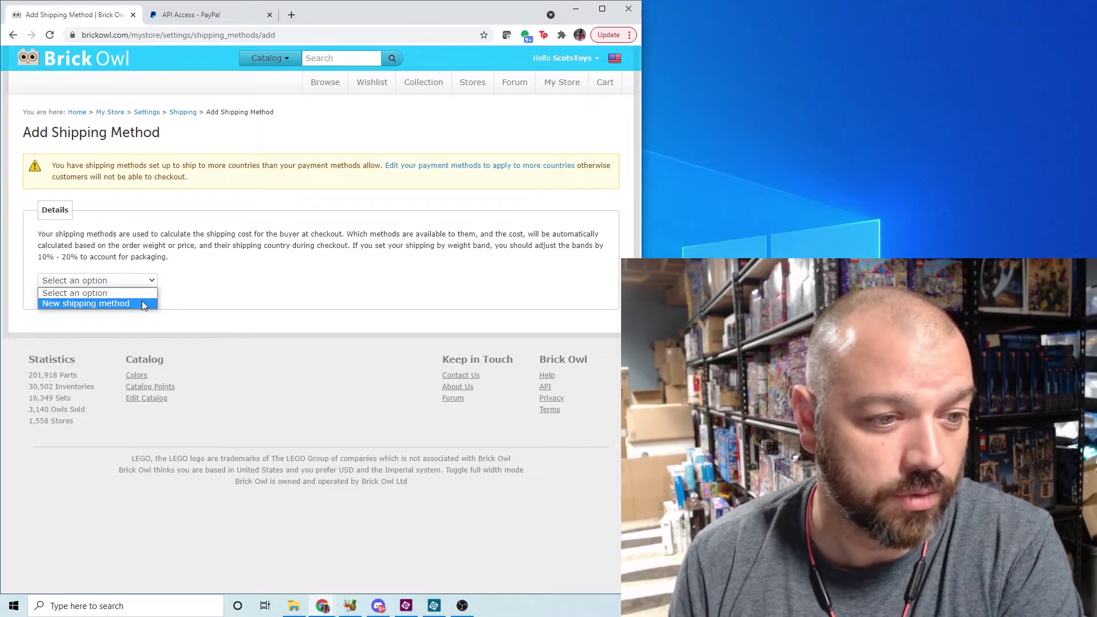
pyautogui.click(141, 301)
pyautogui.click(153, 318)
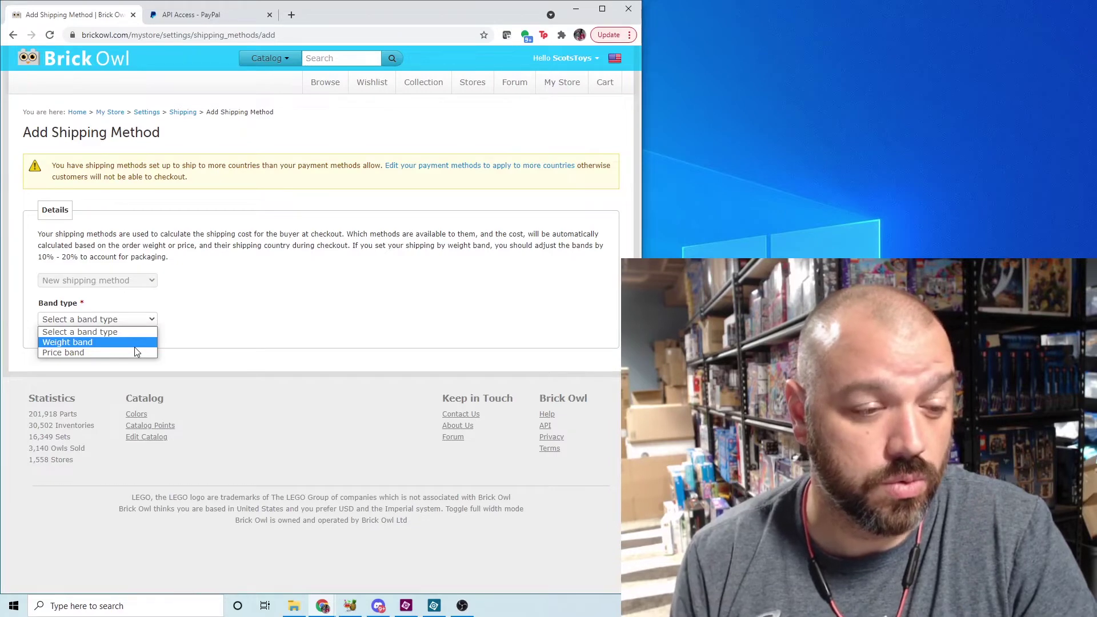
pyautogui.click(131, 342)
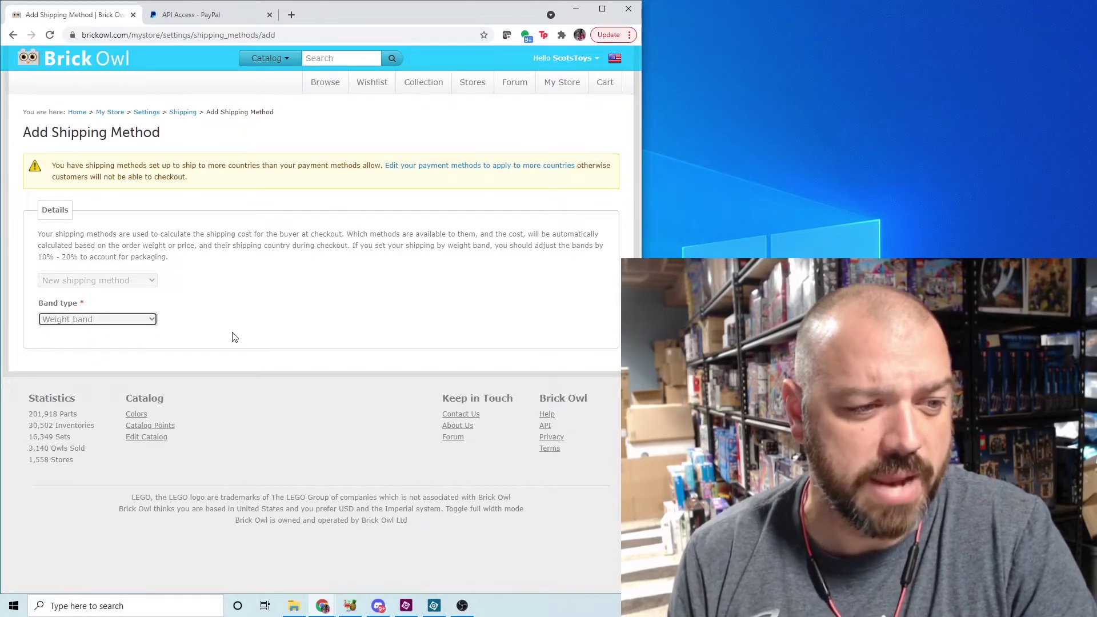
pyautogui.scroll(-2, 223, 331)
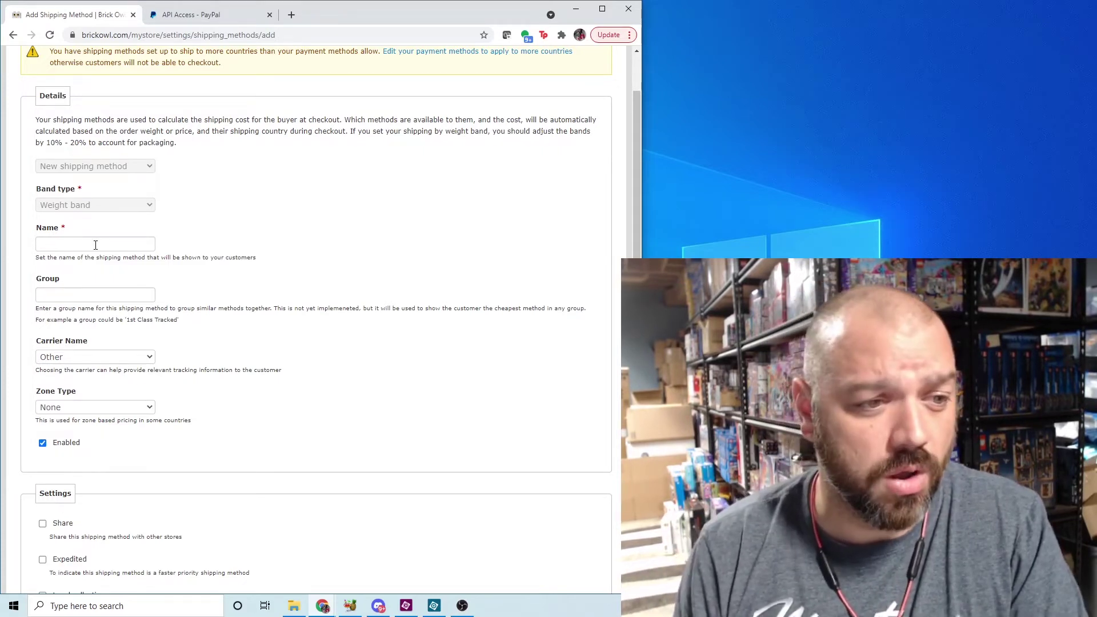
# - Name the shipping method 'Default Shipping' and set its group to 'First Class'
pyautogui.click(95, 244)
pyautogui.write('Def')
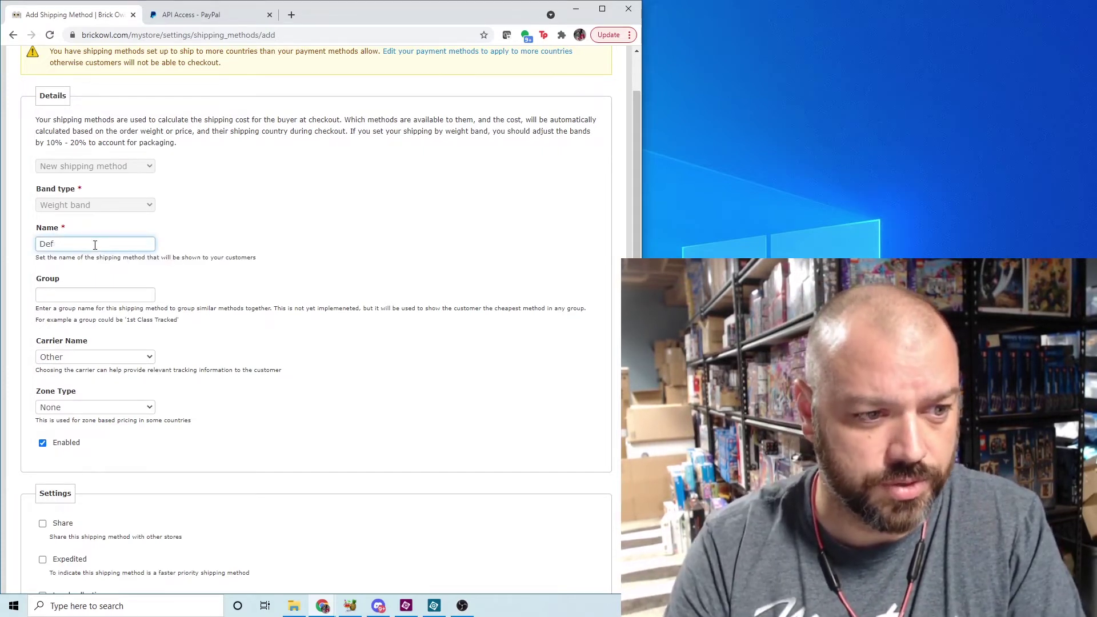
pyautogui.write('ault Shipping')
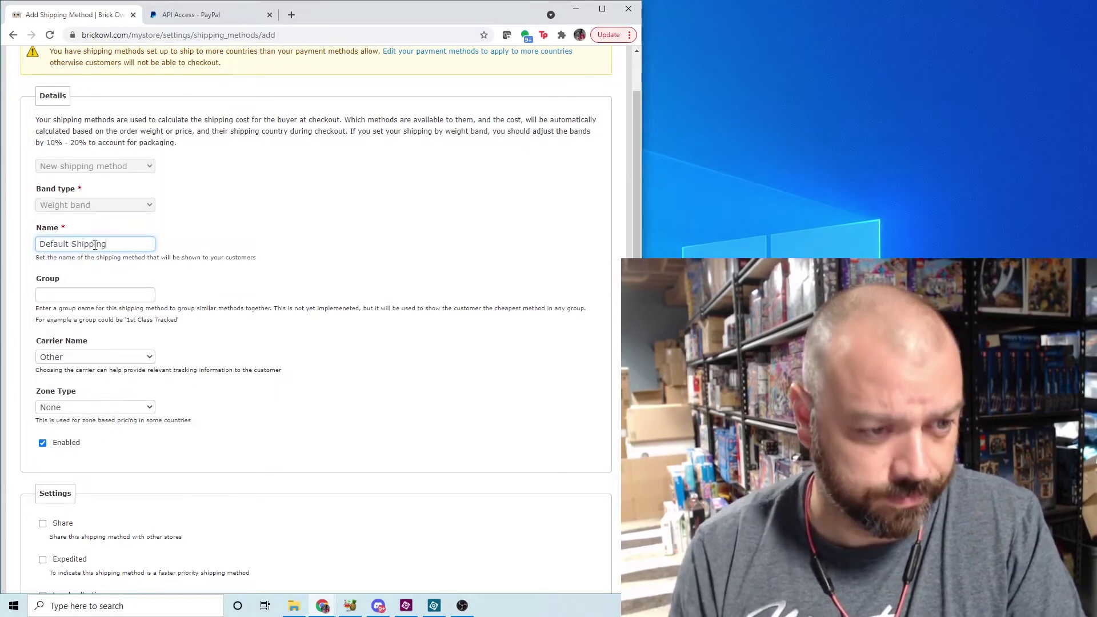
pyautogui.click(290, 226)
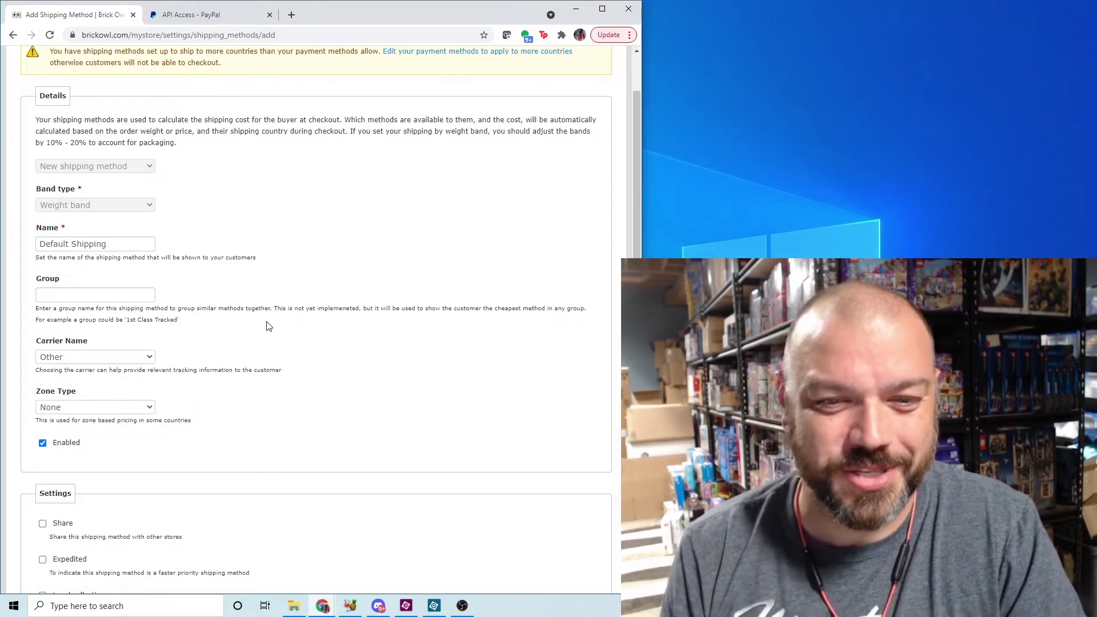
pyautogui.click(122, 296)
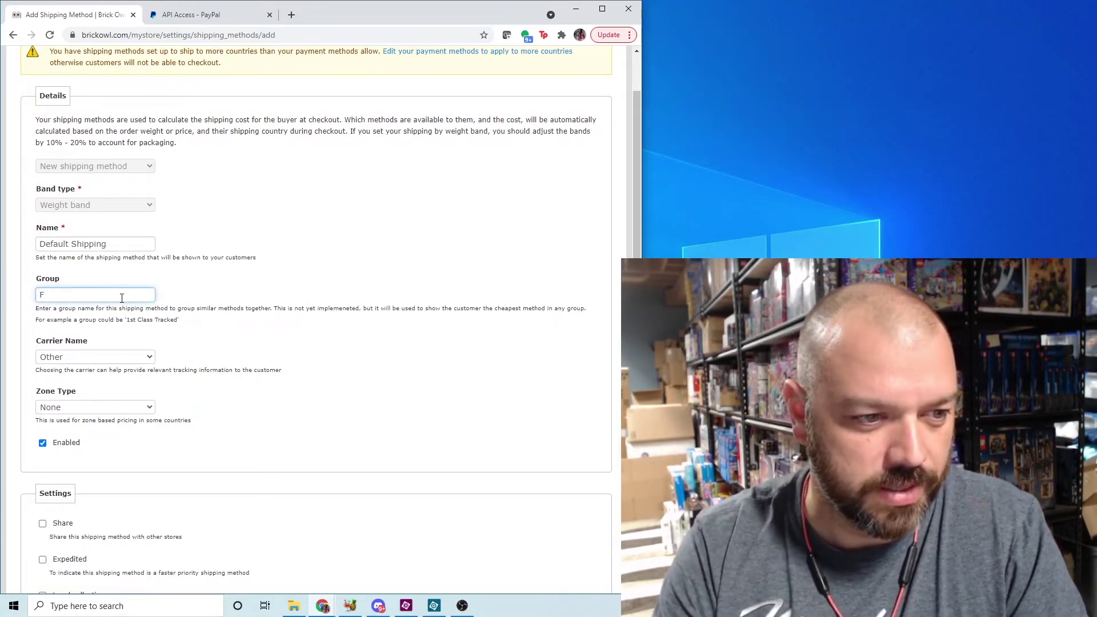
pyautogui.write('First Class')
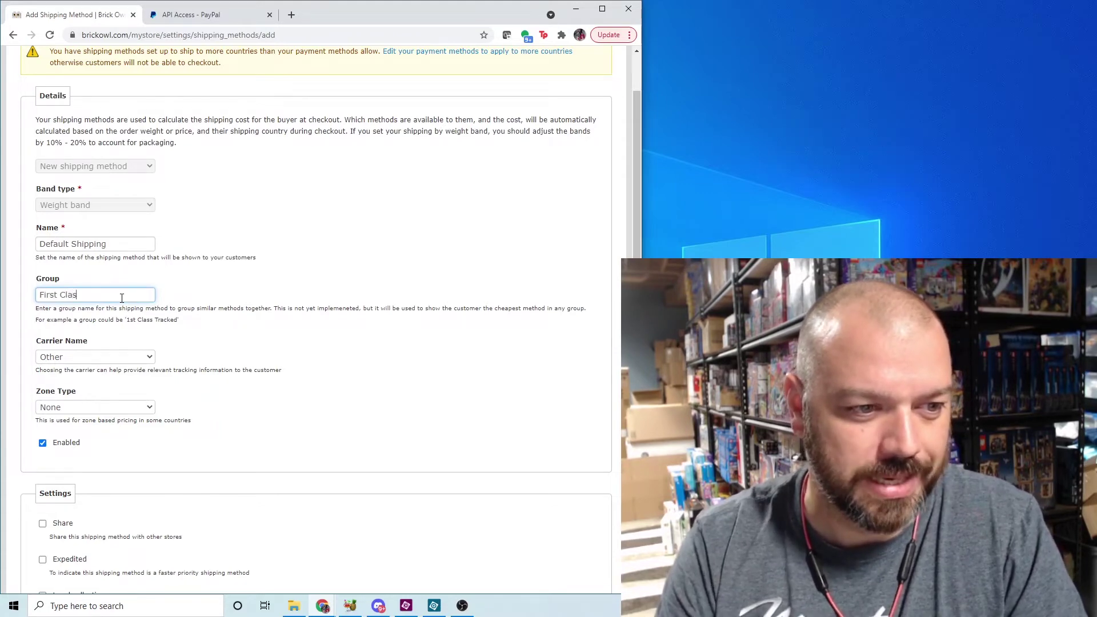
pyautogui.click(226, 273)
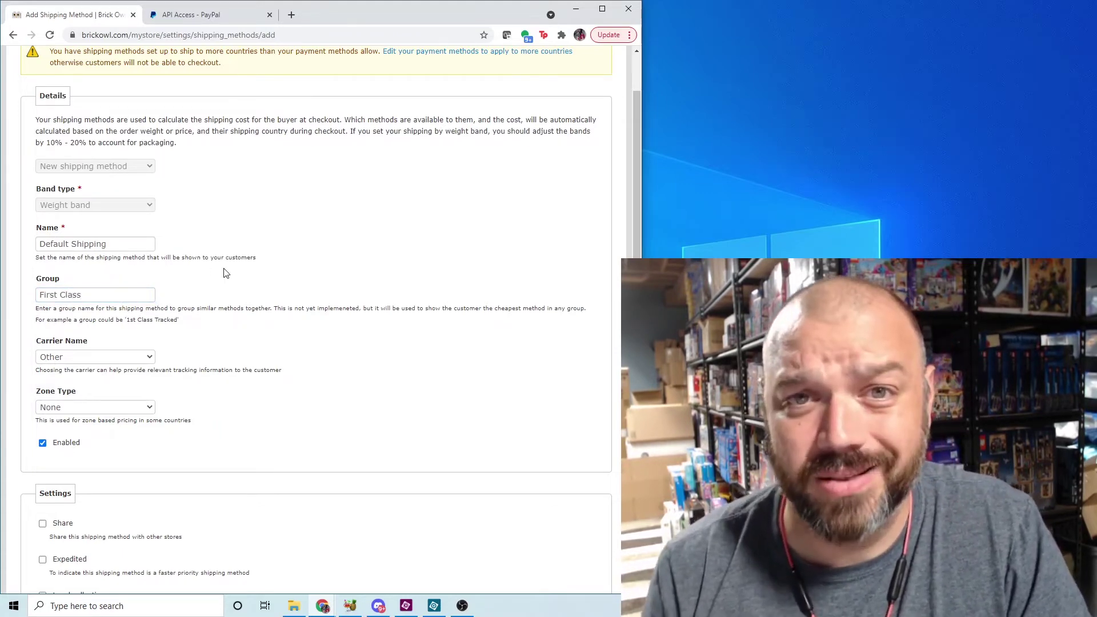
# - Set carrier USPS, zone type USPS Zones, and zone shipping zip prefix 483
pyautogui.scroll(-1, 226, 273)
pyautogui.click(111, 300)
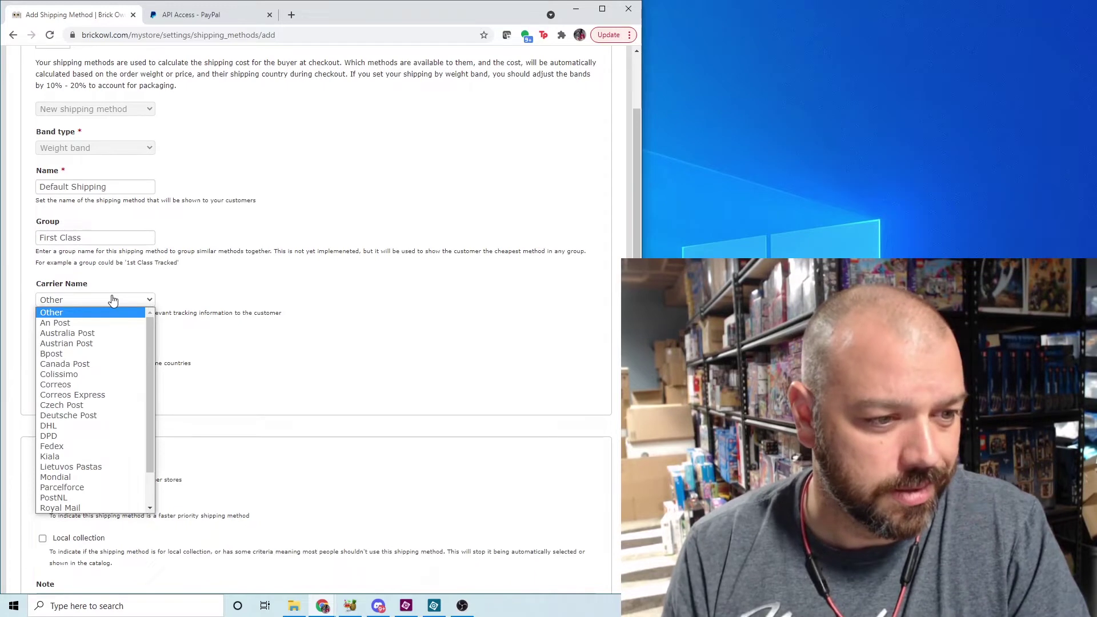
pyautogui.scroll(-2, 97, 491)
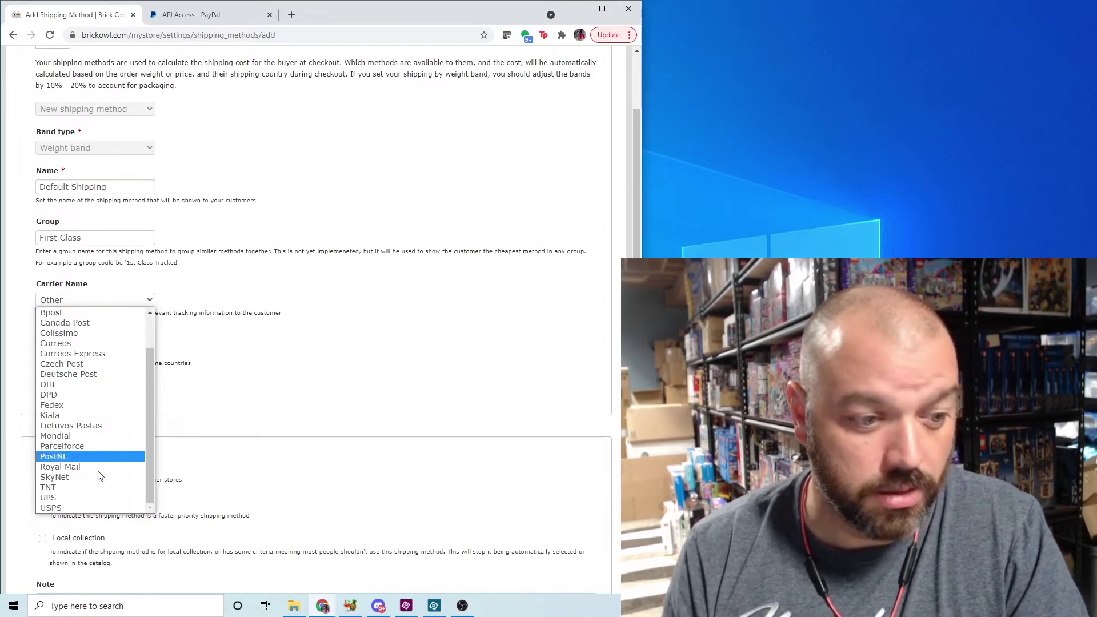
pyautogui.click(88, 508)
pyautogui.click(147, 349)
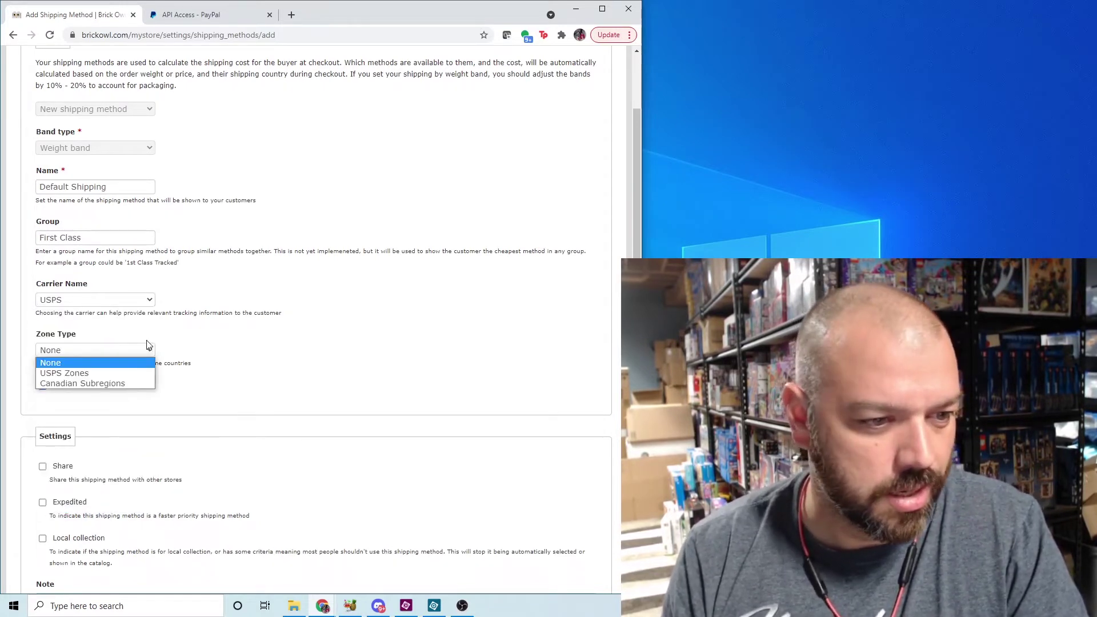
pyautogui.click(129, 372)
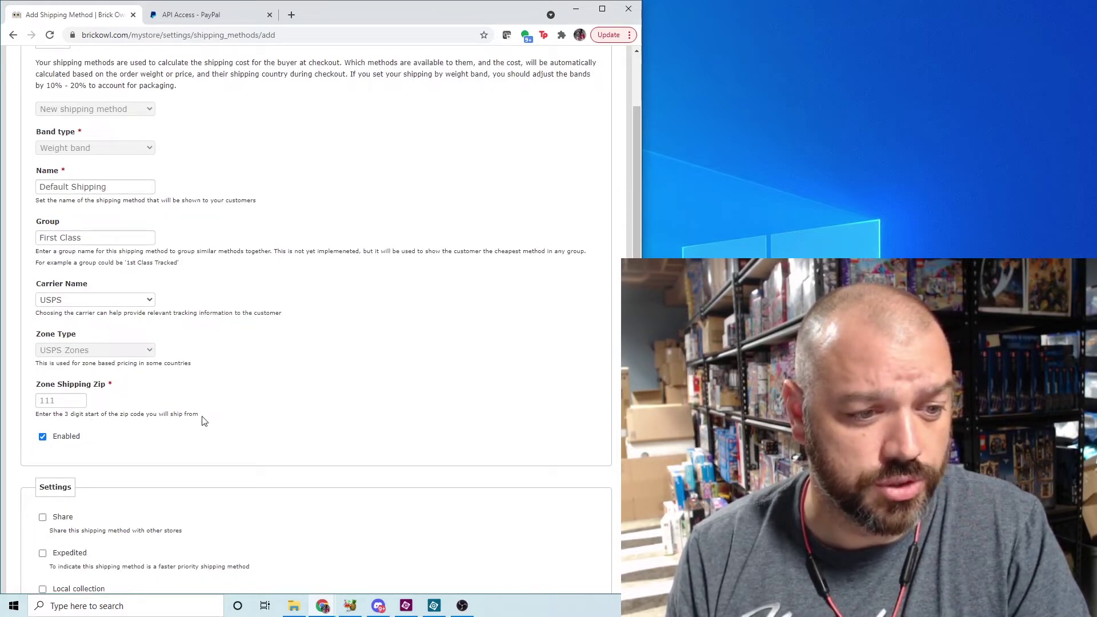
pyautogui.write('483')
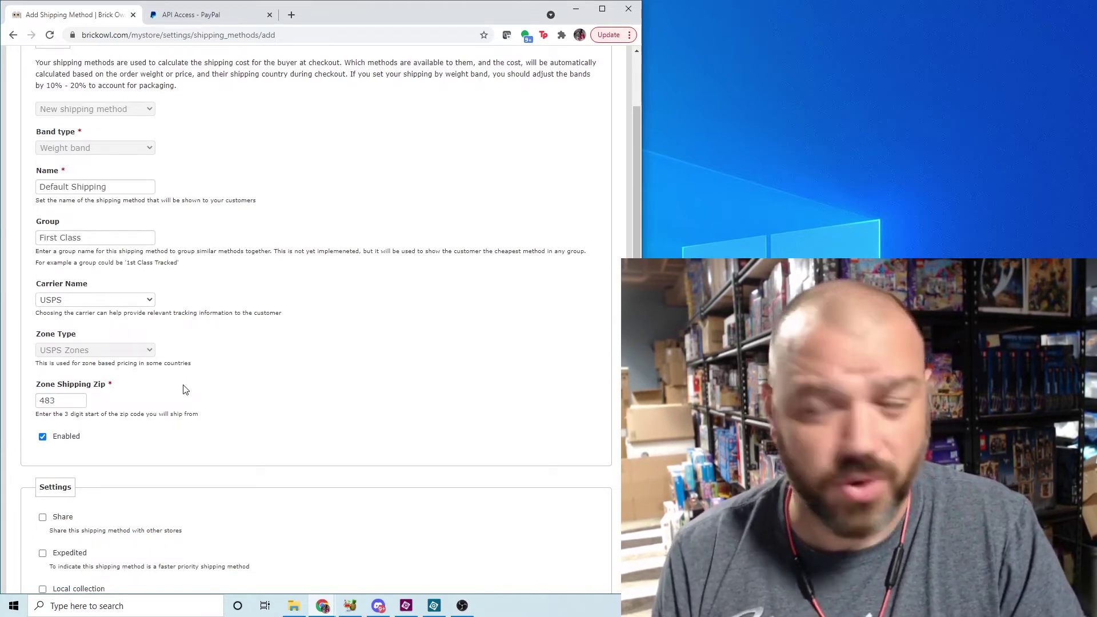
pyautogui.click(237, 390)
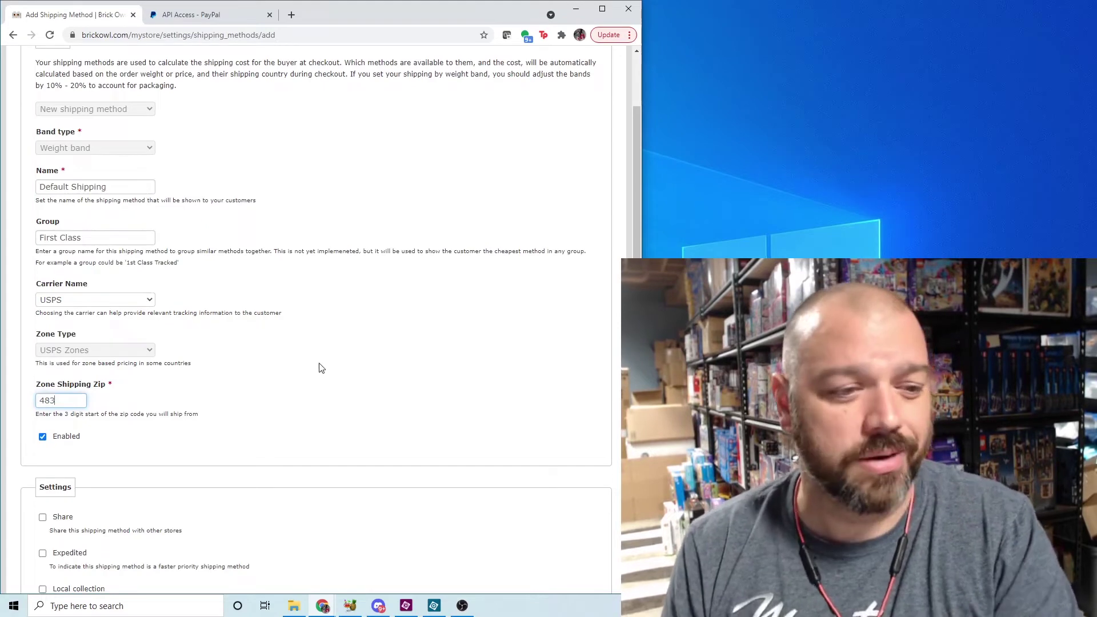
# - Apply the USA region so United States becomes the method's only country
pyautogui.scroll(-2, 308, 357)
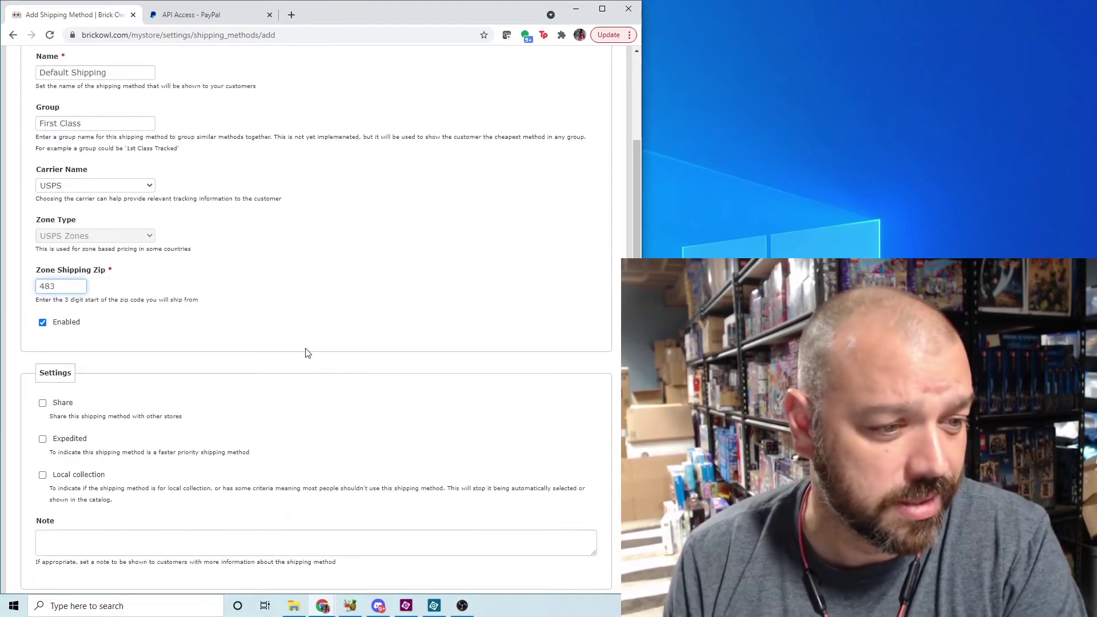
pyautogui.scroll(-3, 415, 374)
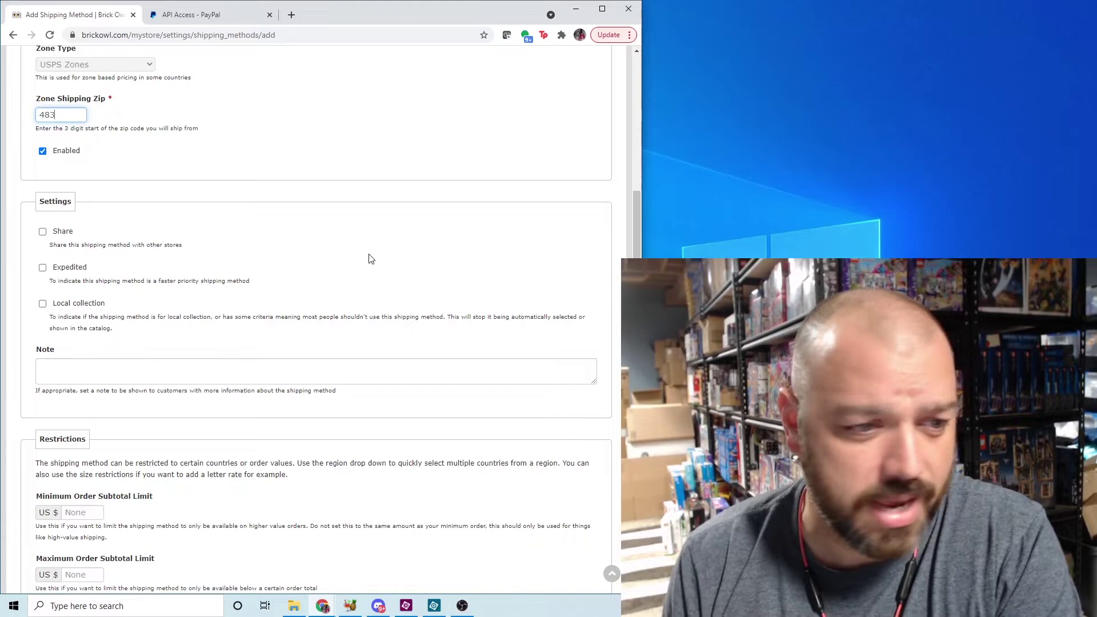
pyautogui.scroll(-1, 372, 260)
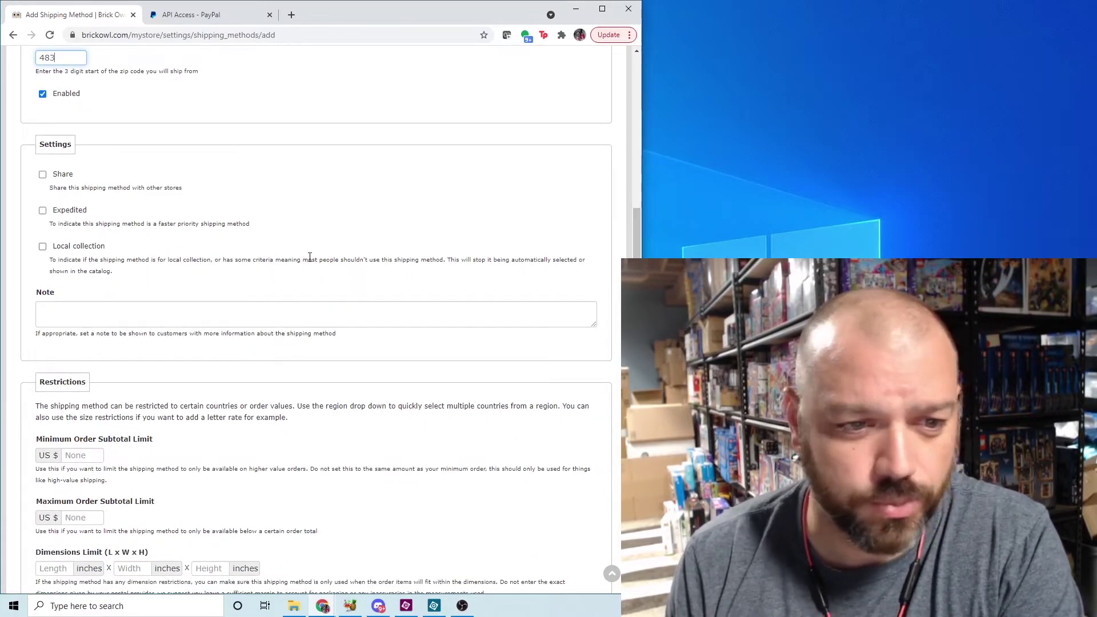
pyautogui.scroll(-3, 337, 246)
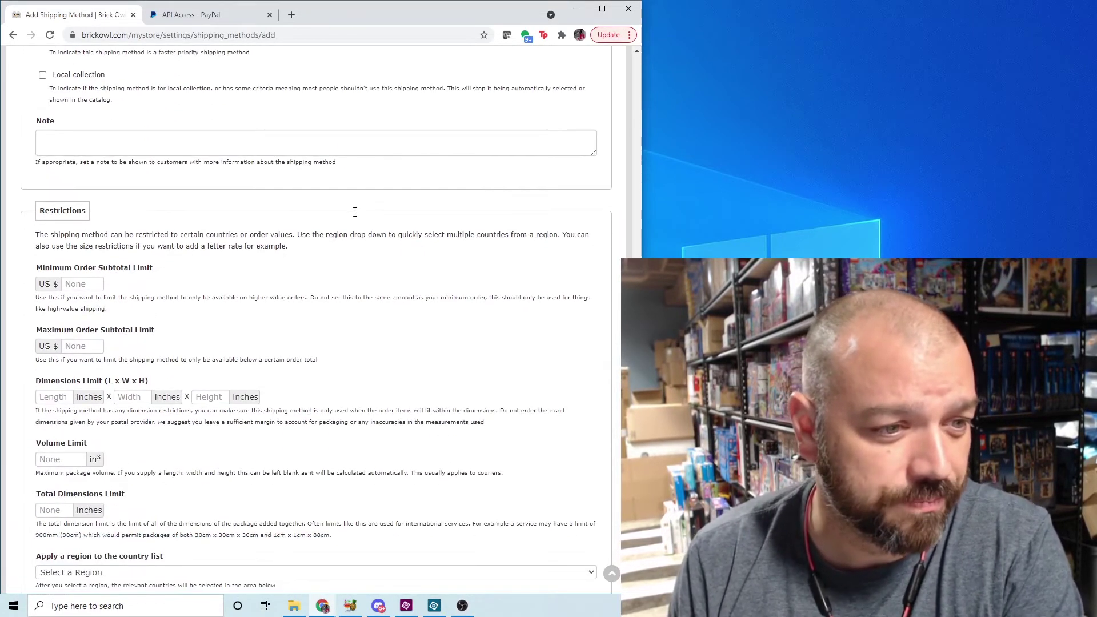
pyautogui.scroll(-1, 354, 216)
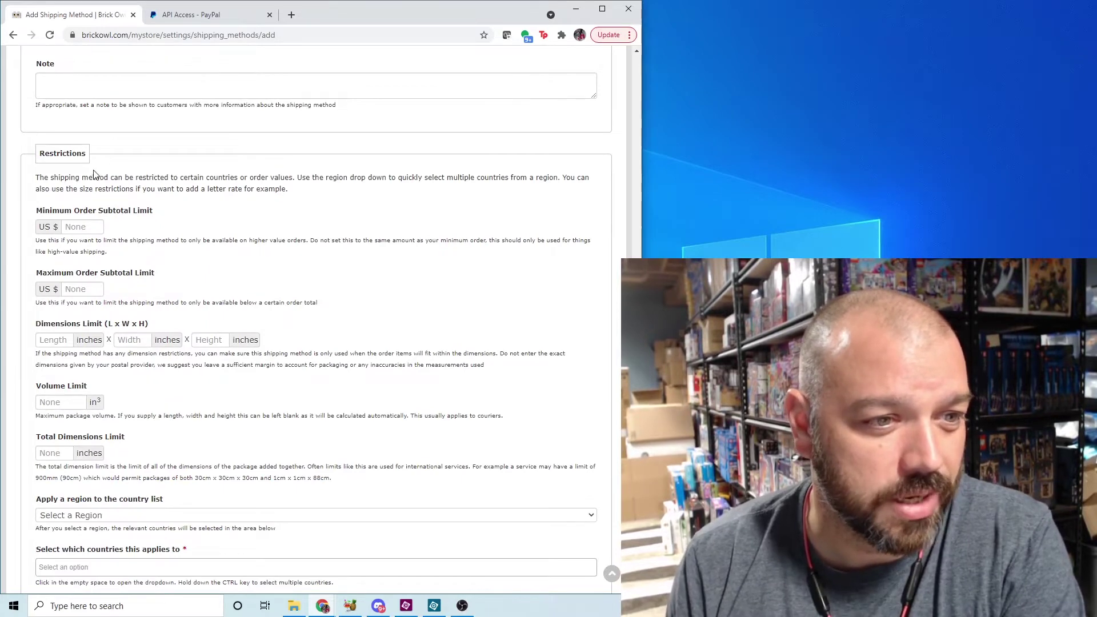
pyautogui.scroll(-2, 336, 220)
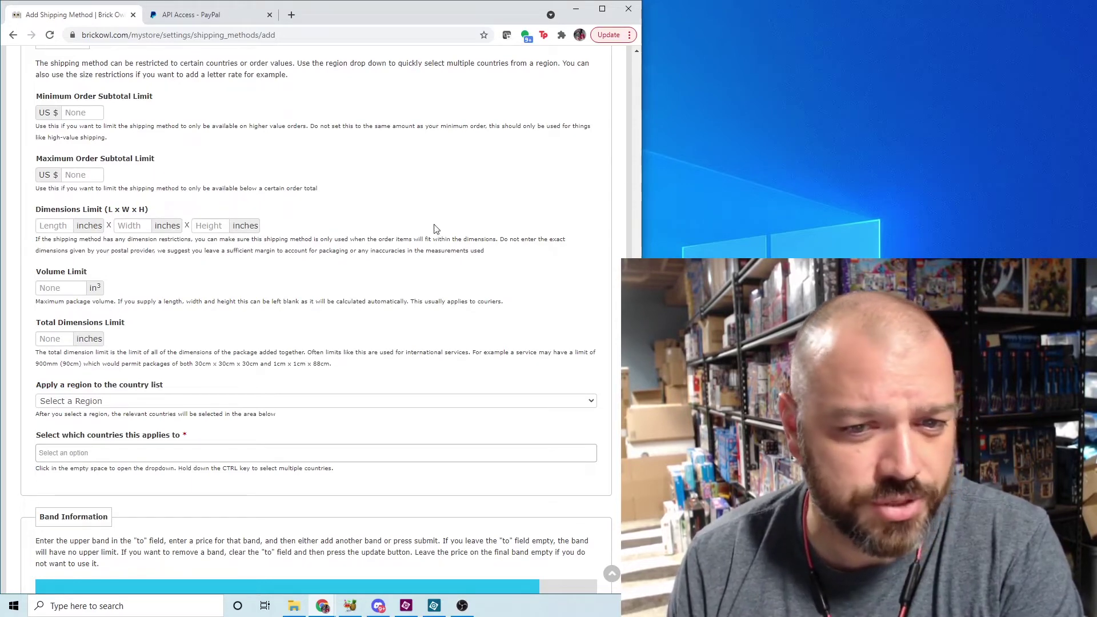
pyautogui.scroll(-1, 411, 228)
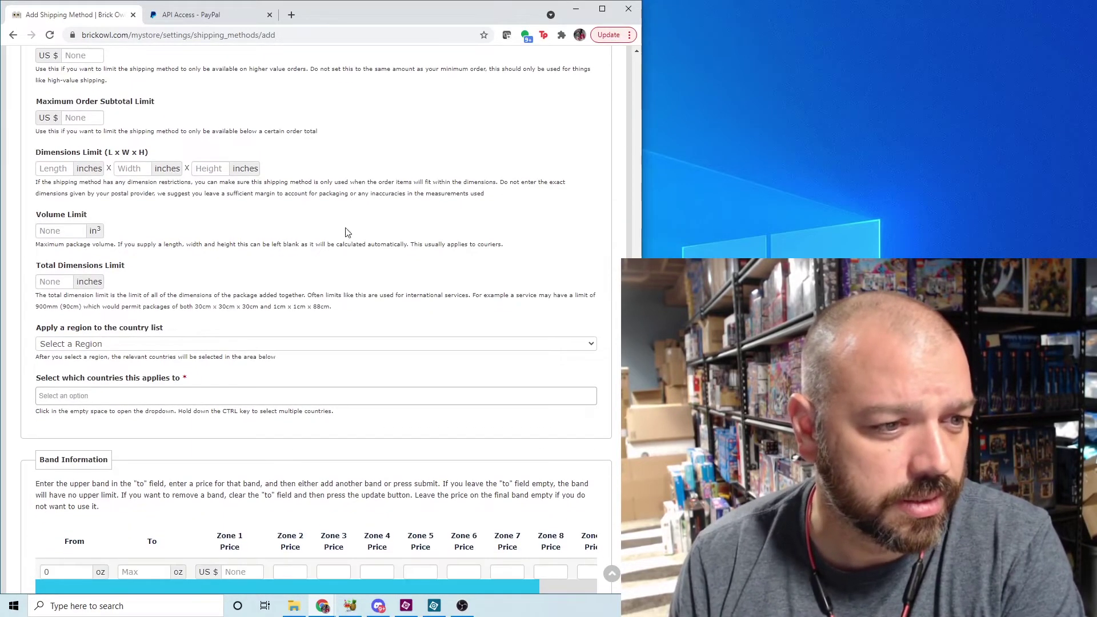
pyautogui.scroll(-1, 257, 222)
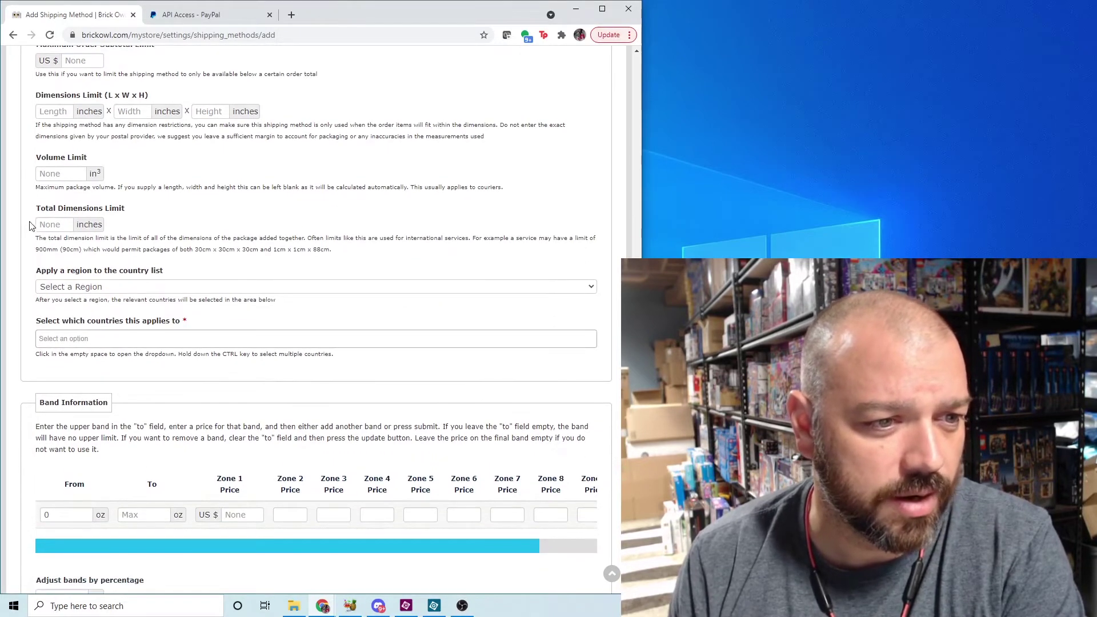
pyautogui.scroll(-1, 375, 215)
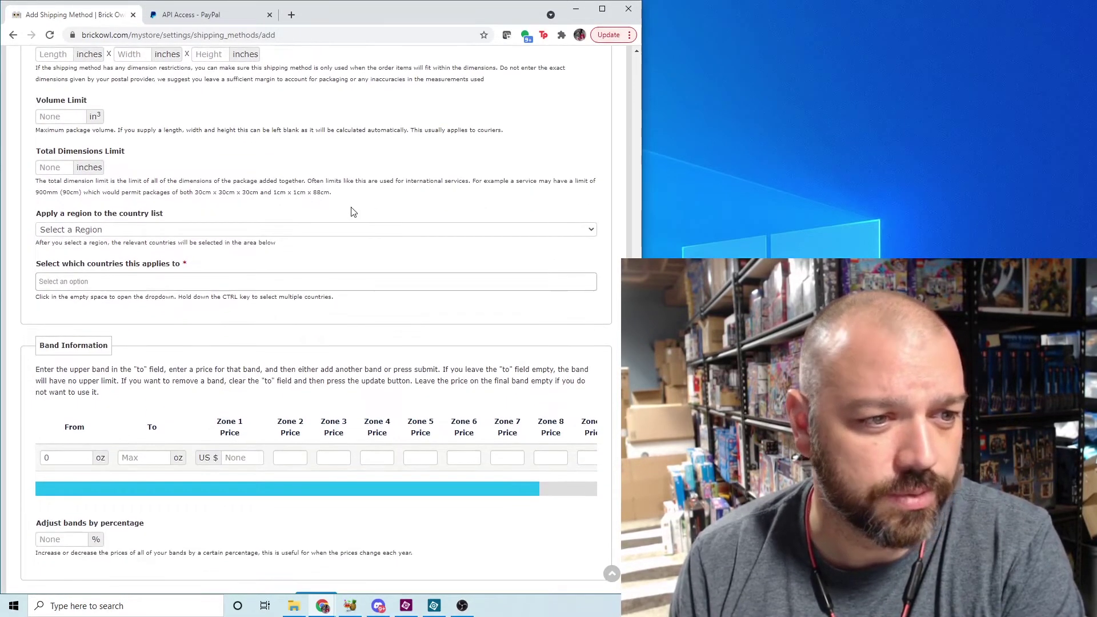
pyautogui.click(315, 232)
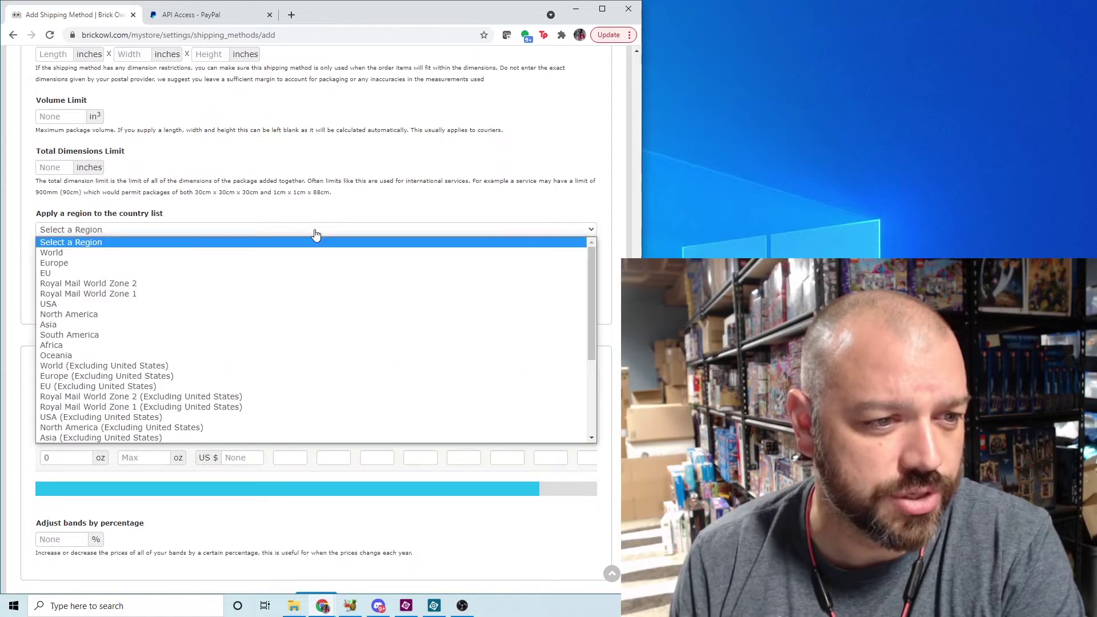
pyautogui.click(280, 304)
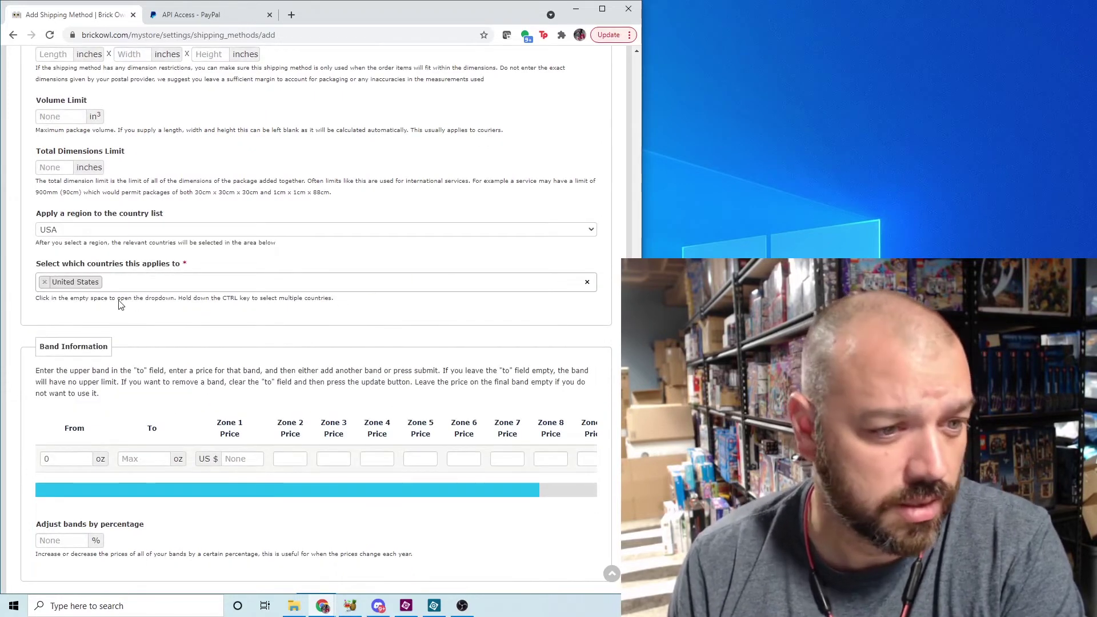
pyautogui.scroll(-2, 255, 310)
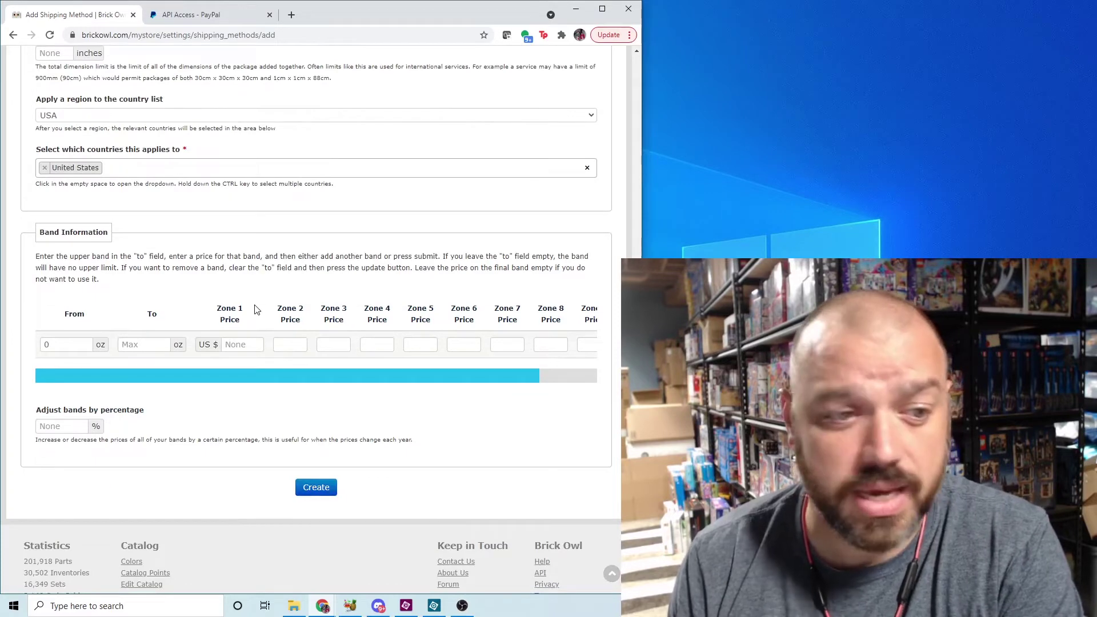
pyautogui.scroll(-1, 256, 309)
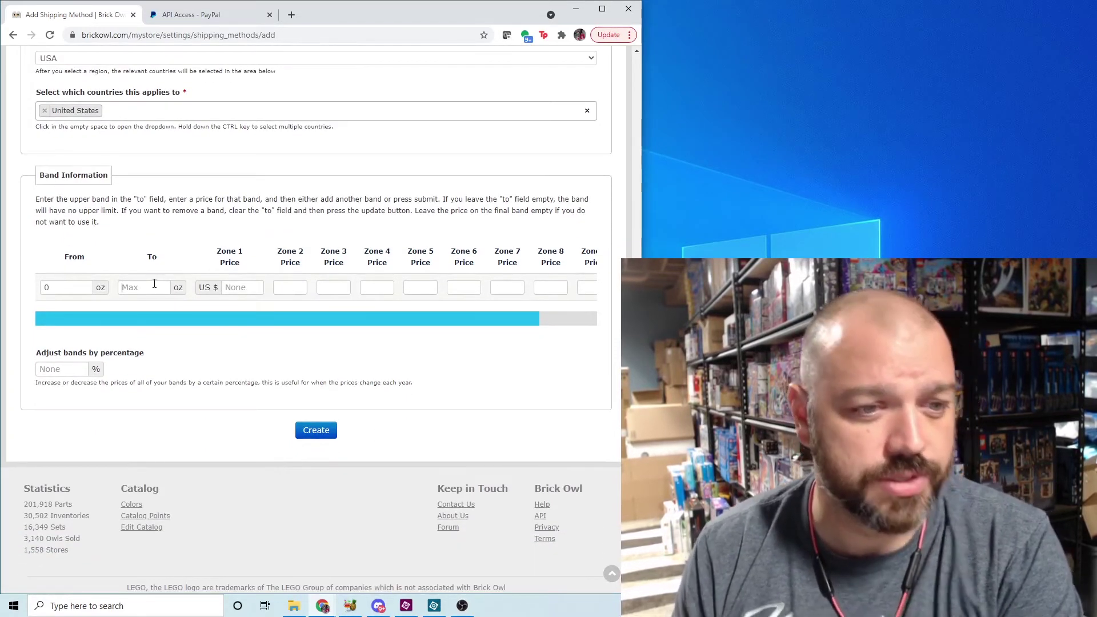
# - Set the first band's upper weight to 4 oz and its Zone 1 price to 3.75
pyautogui.click(154, 284)
pyautogui.write('4')
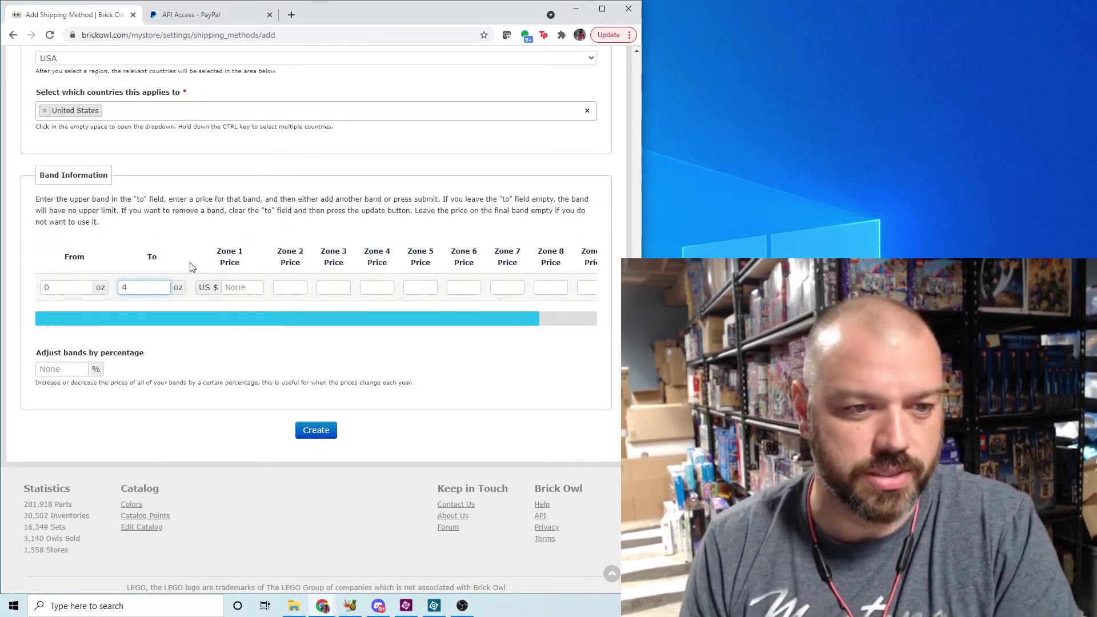
pyautogui.click(239, 288)
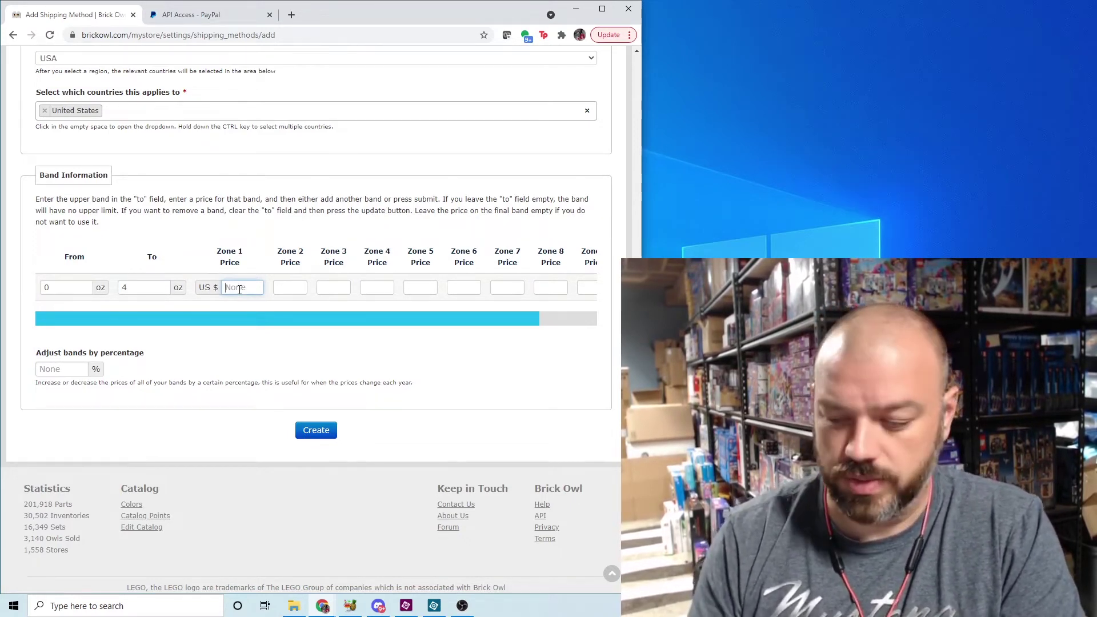
pyautogui.write('3.75')
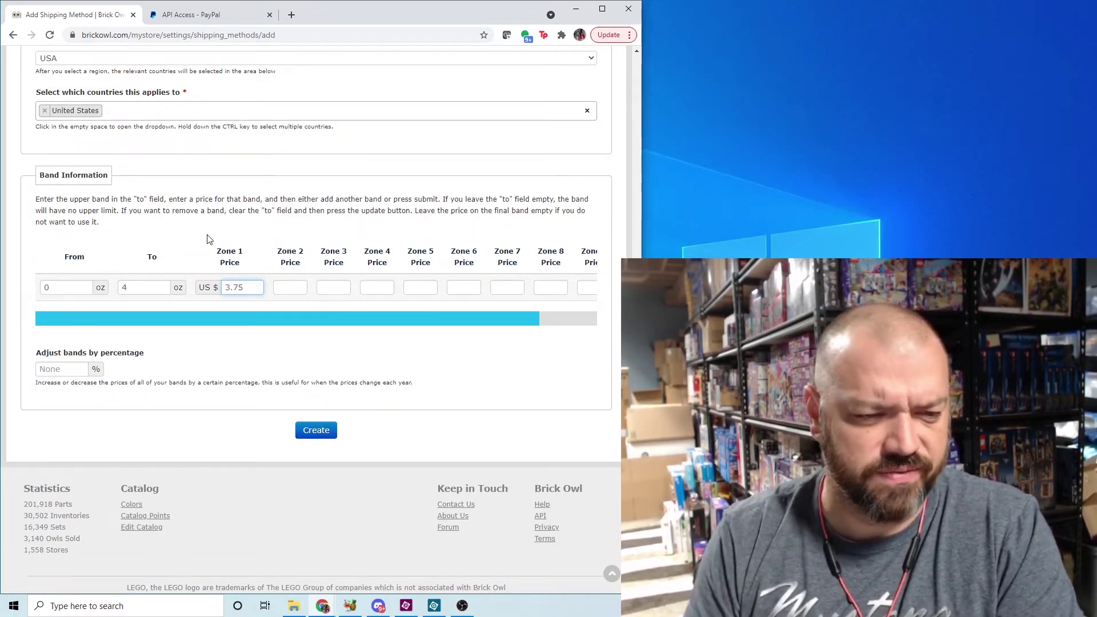
pyautogui.click(205, 224)
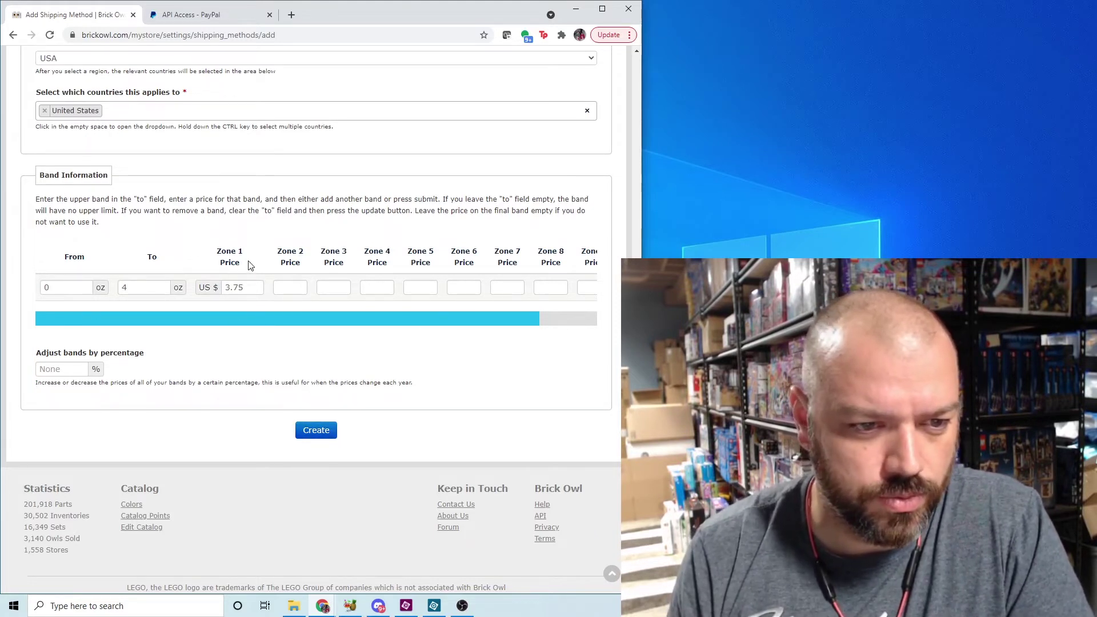
# - Fill 3.75 into Zones 2–9 and update to add a second band from 4.01 oz
pyautogui.click(293, 287)
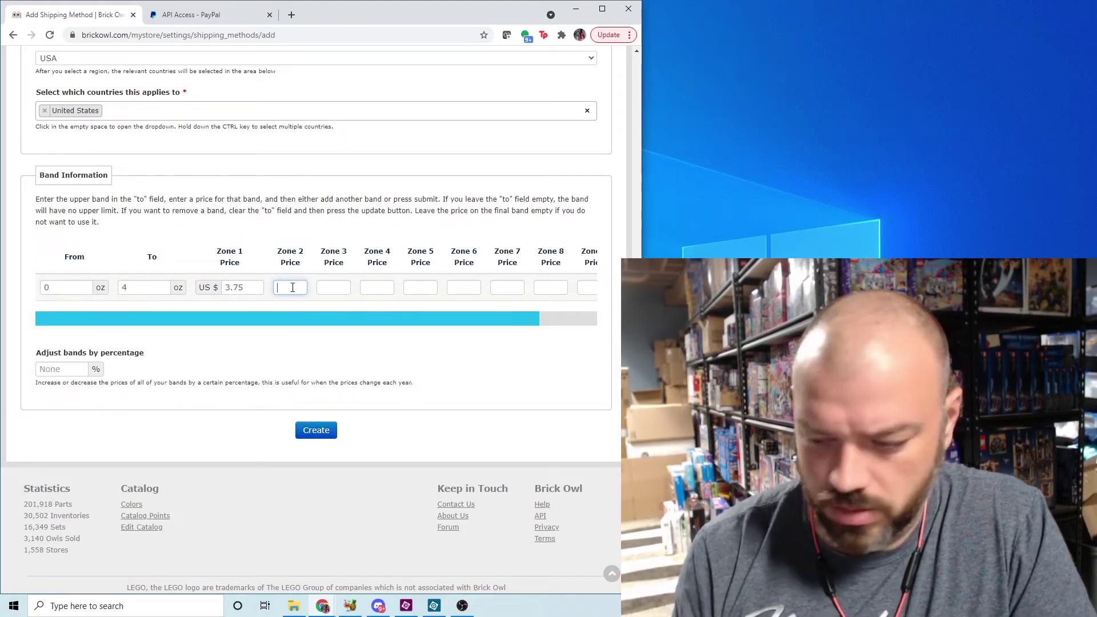
pyautogui.write('3.75')
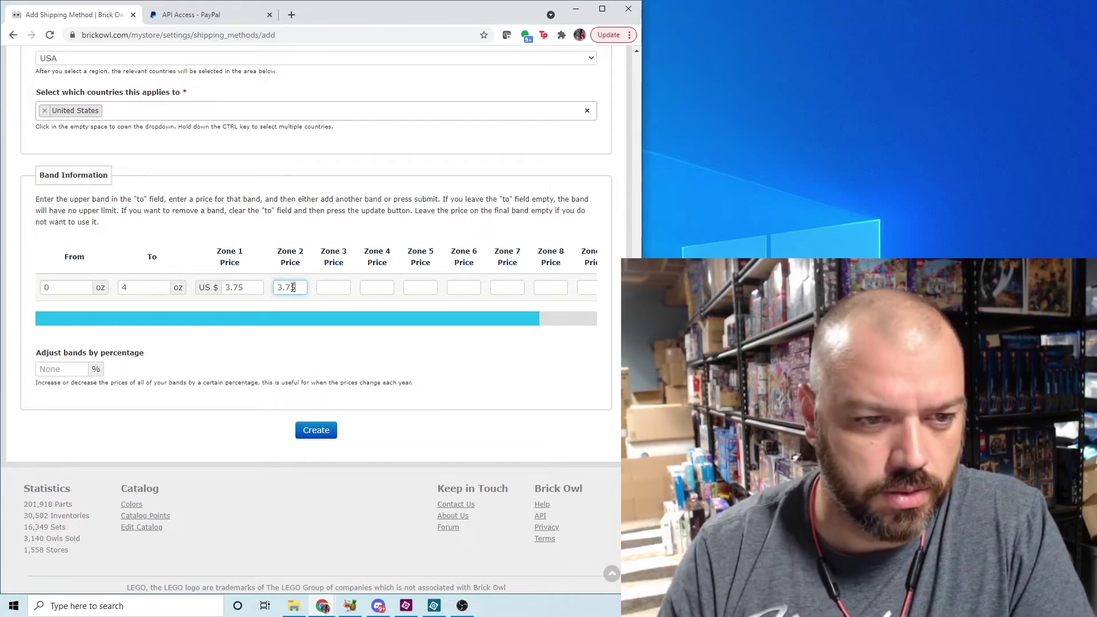
pyautogui.hotkey('ctrl', 'a')
pyautogui.hotkey('ctrl', 'c')
pyautogui.click(336, 287)
pyautogui.hotkey('ctrl', 'v')
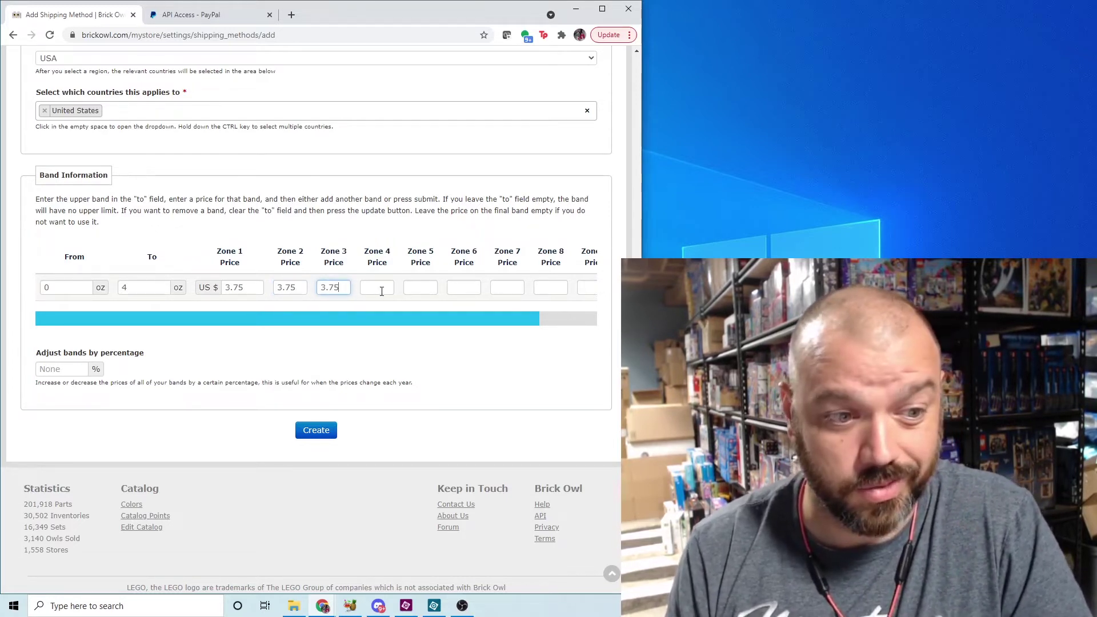
pyautogui.click(378, 287)
pyautogui.hotkey('ctrl', 'v')
pyautogui.click(422, 288)
pyautogui.hotkey('ctrl', 'v')
pyautogui.click(463, 288)
pyautogui.hotkey('ctrl', 'v')
pyautogui.click(503, 287)
pyautogui.hotkey('ctrl', 'v')
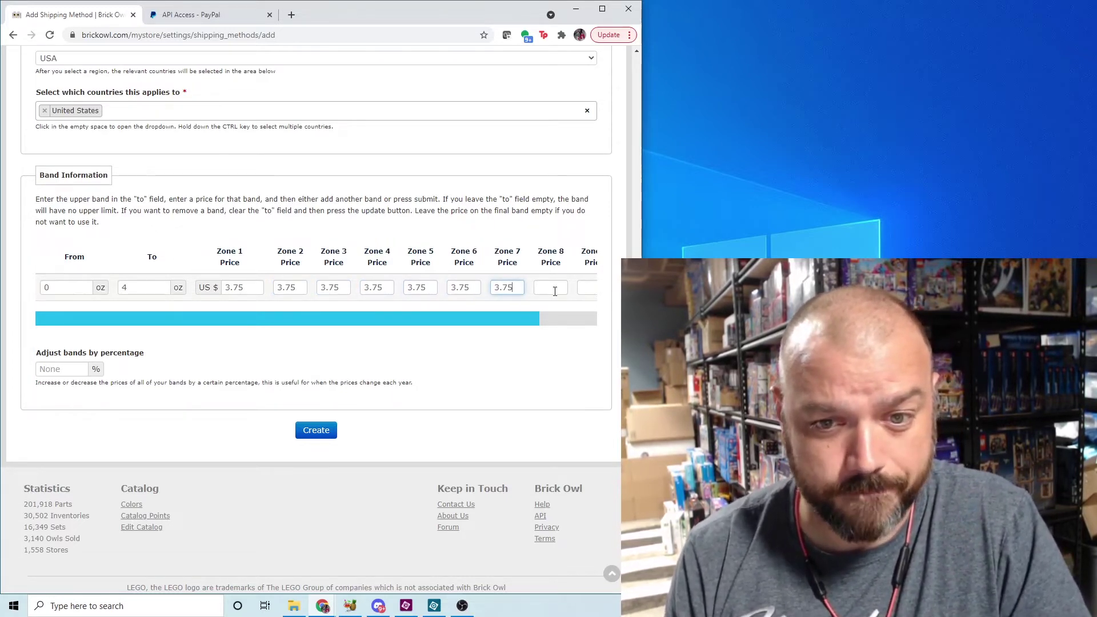
pyautogui.click(550, 288)
pyautogui.hotkey('ctrl', 'v')
pyautogui.click(587, 287)
pyautogui.hotkey('ctrl', 'v')
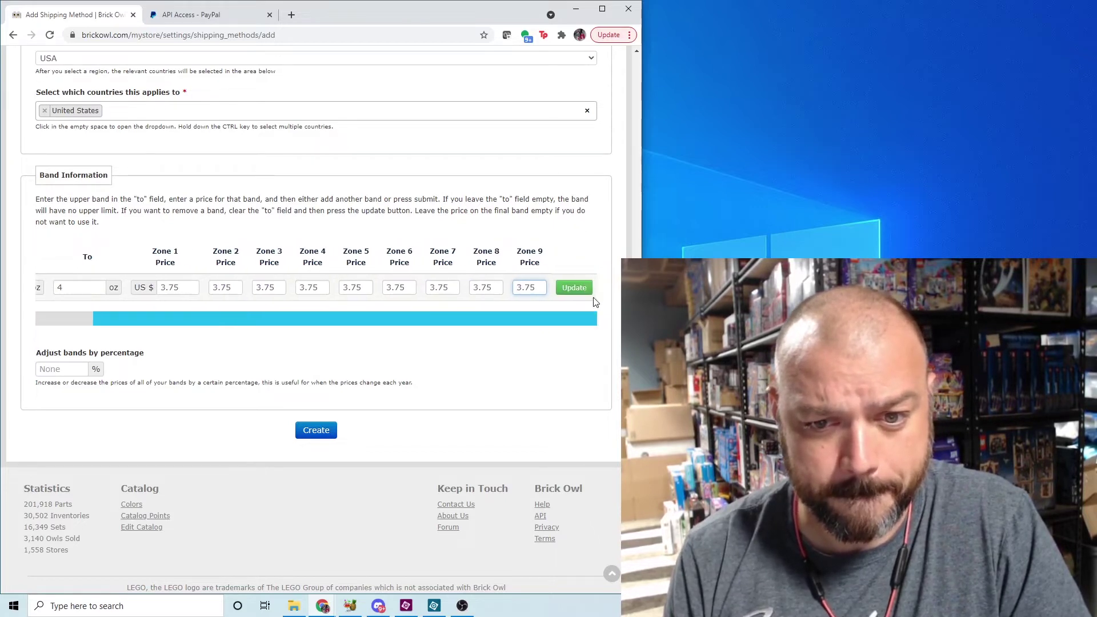
pyautogui.click(574, 287)
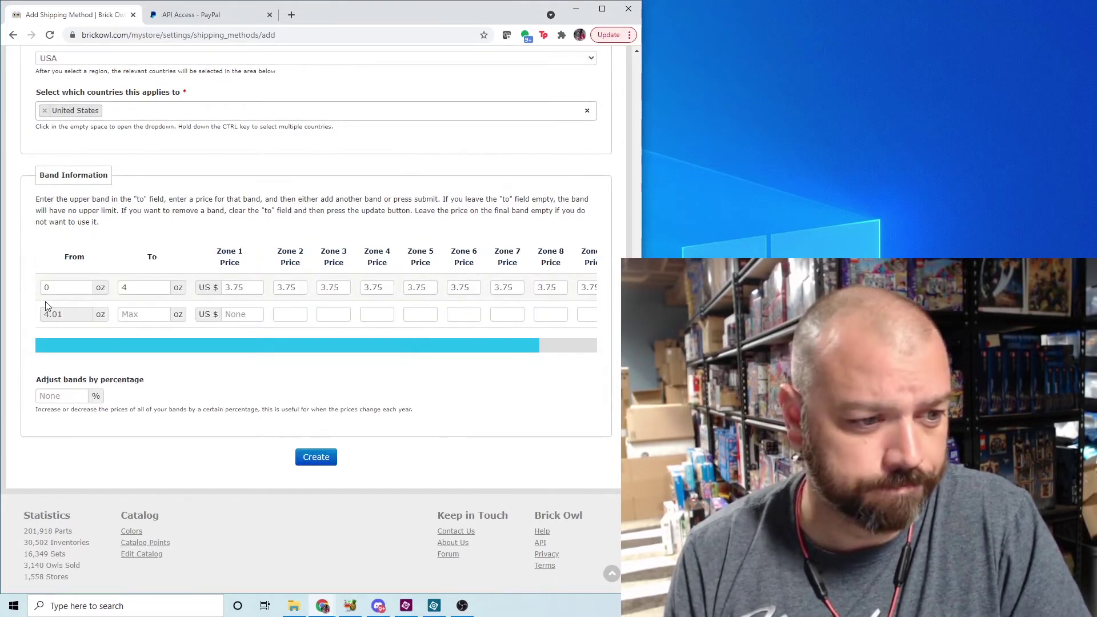
# - Set the second band's upper limit to 8 oz and its Zone 1 price to 4.50
pyautogui.click(155, 310)
pyautogui.write('8')
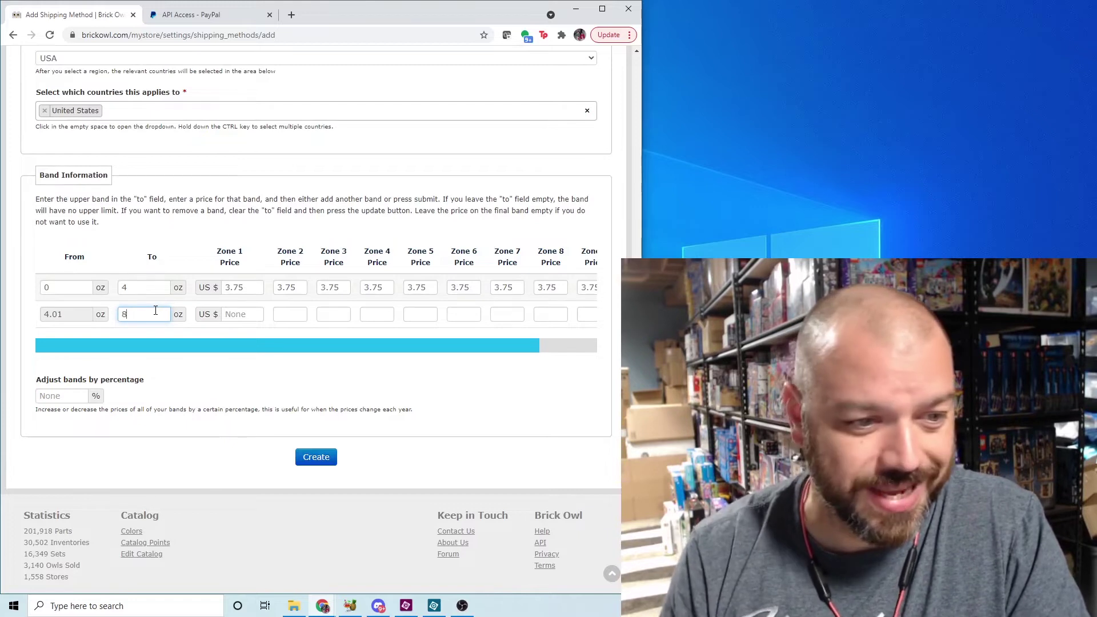
pyautogui.click(250, 312)
pyautogui.write('4')
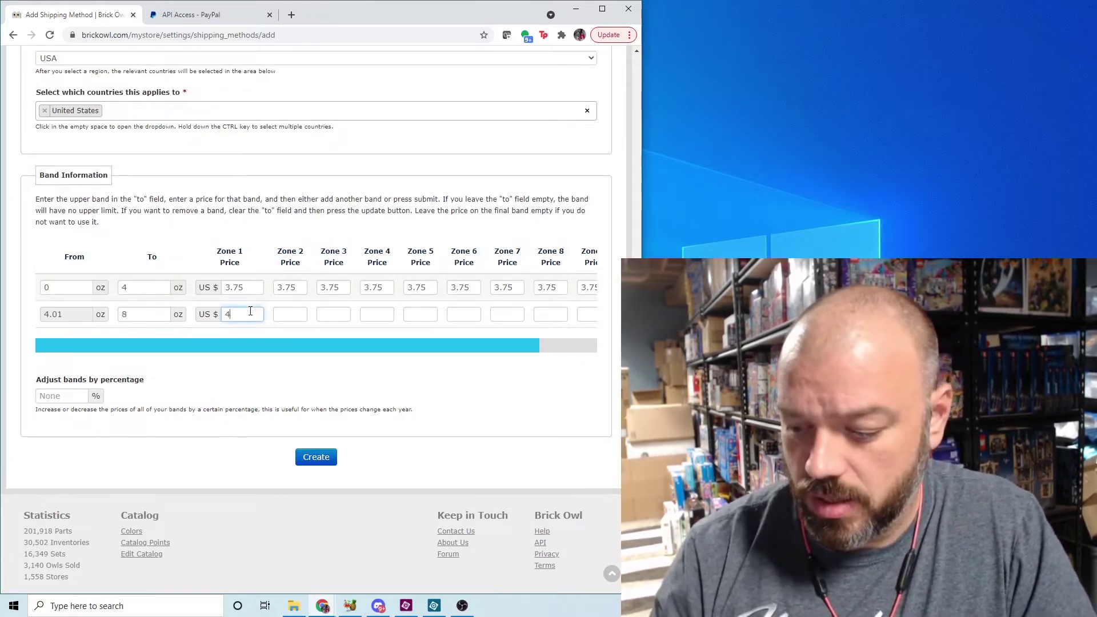
pyautogui.write('.50')
pyautogui.hotkey('ctrl', 'a')
pyautogui.hotkey('ctrl', 'c')
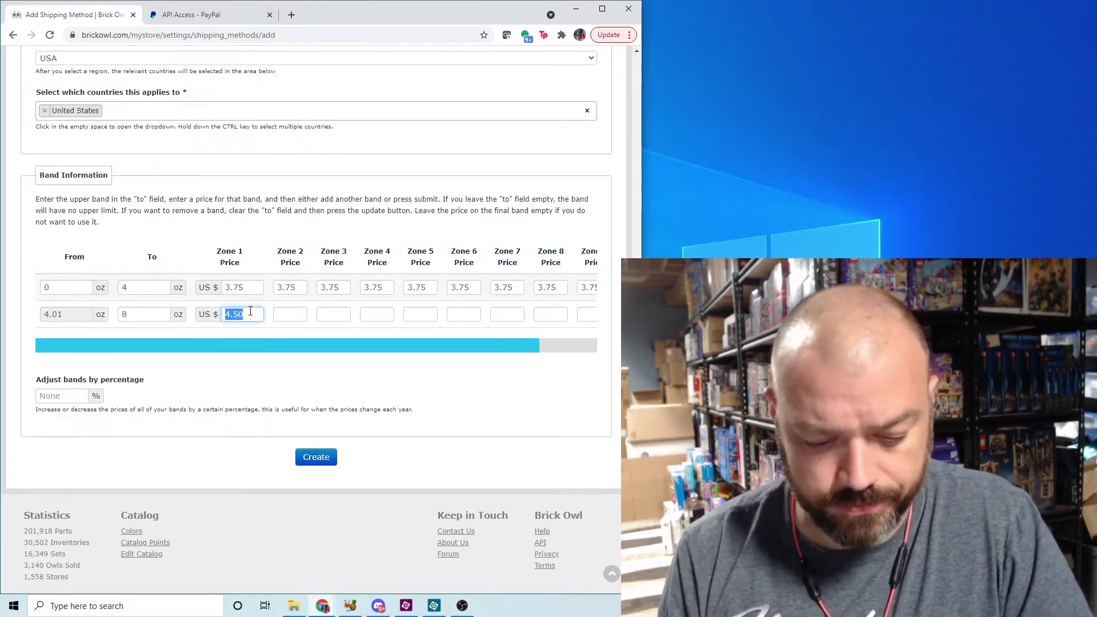
# - Fill 4.50 into Zones 2–9 and update, adding a third band from 8.01 oz
pyautogui.click(286, 315)
pyautogui.hotkey('ctrl', 'v')
pyautogui.click(337, 315)
pyautogui.hotkey('ctrl', 'v')
pyautogui.click(380, 314)
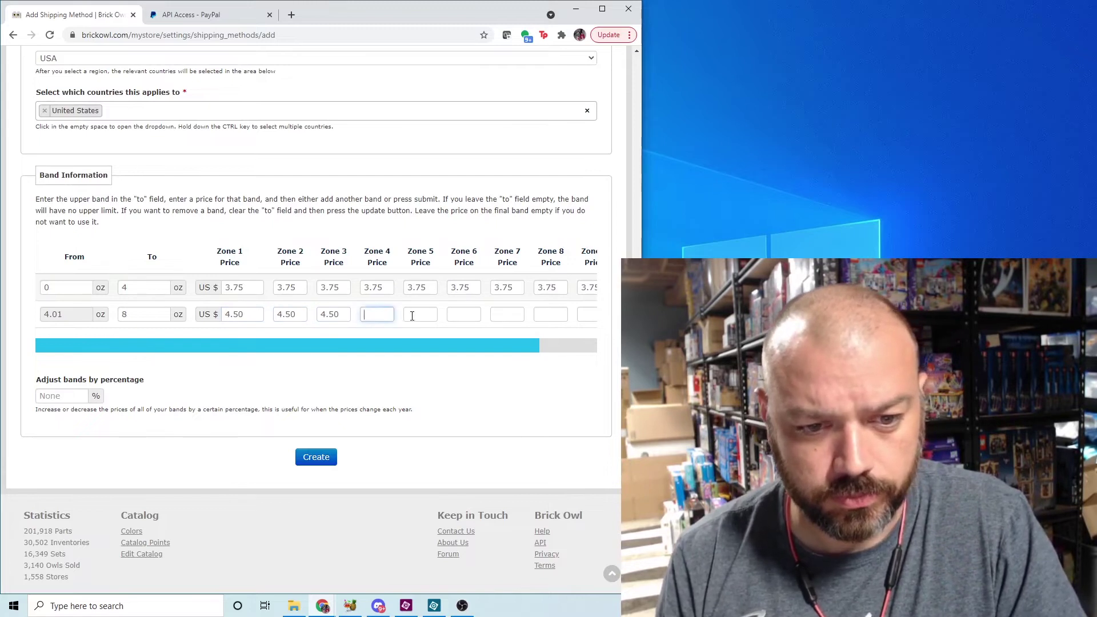
pyautogui.hotkey('ctrl', 'v')
pyautogui.click(419, 314)
pyautogui.hotkey('ctrl', 'v')
pyautogui.click(464, 314)
pyautogui.hotkey('ctrl', 'v')
pyautogui.click(507, 315)
pyautogui.hotkey('ctrl', 'v')
pyautogui.click(550, 314)
pyautogui.hotkey('ctrl', 'v')
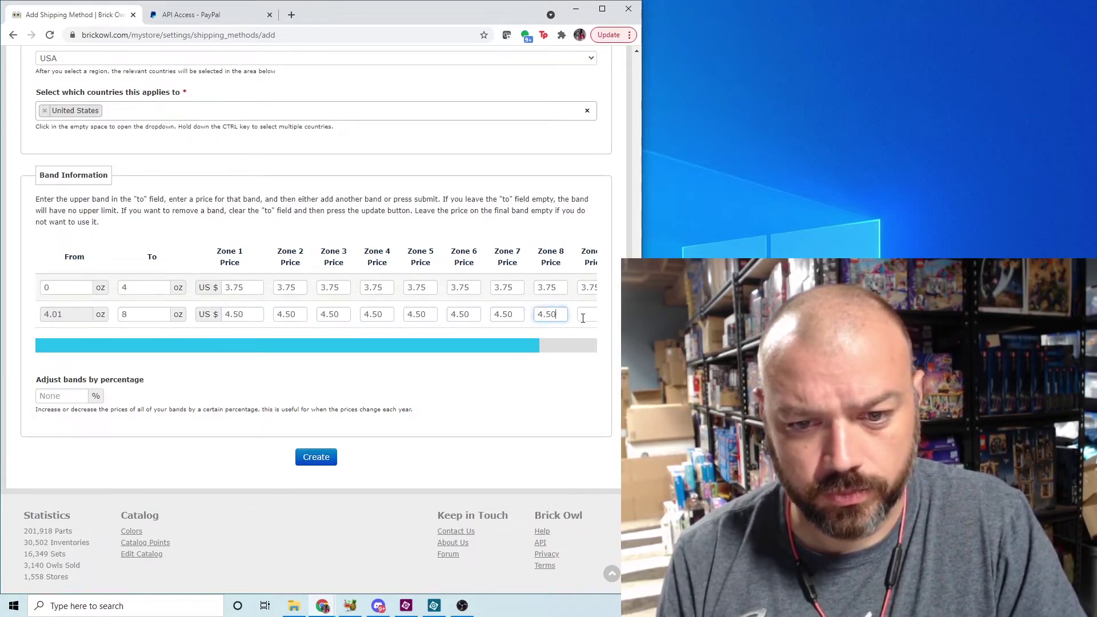
pyautogui.click(587, 314)
pyautogui.hotkey('ctrl', 'v')
pyautogui.moveTo(523, 345); pyautogui.dragTo(591, 344)
pyautogui.click(577, 314)
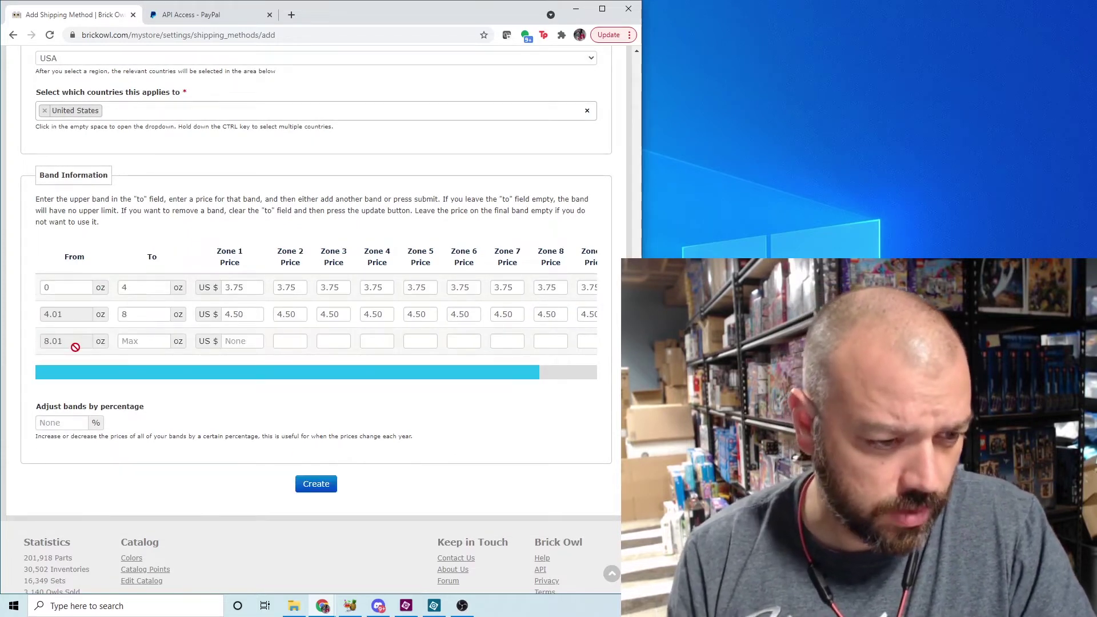
# - Set the third band's upper limit to 12 oz and copy its 5.00 Zone 1 price
pyautogui.click(150, 338)
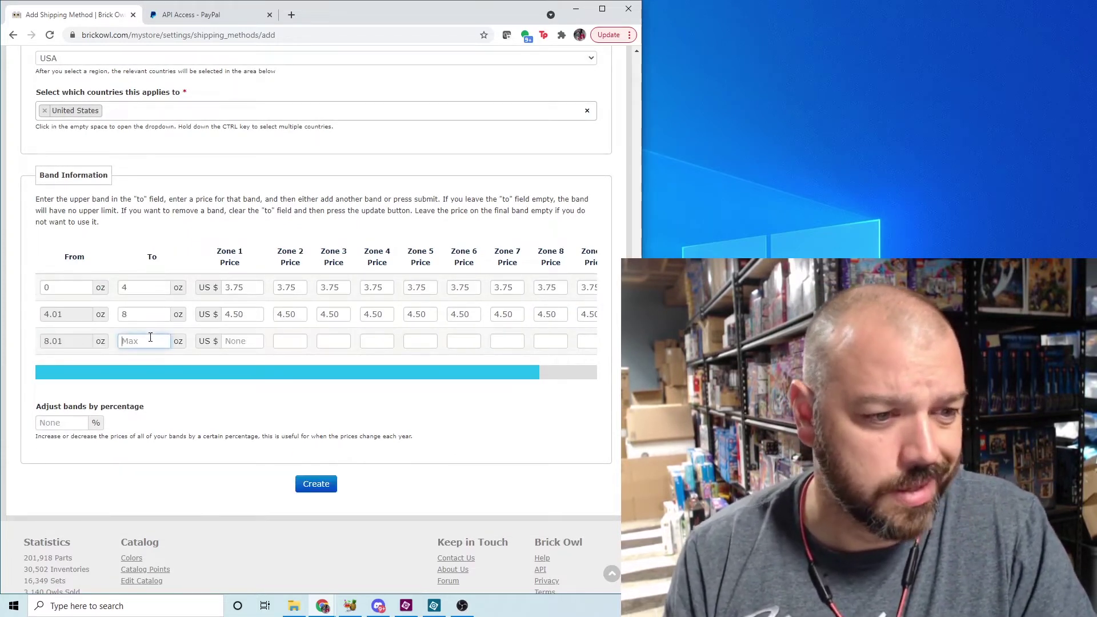
pyautogui.write('12')
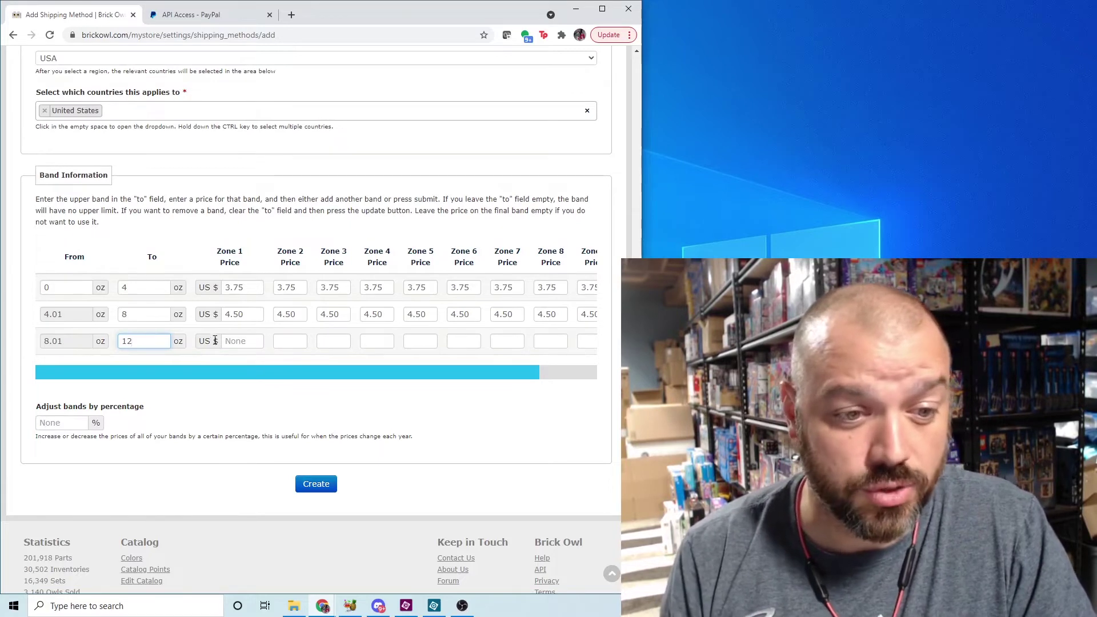
pyautogui.click(245, 339)
pyautogui.write('5.')
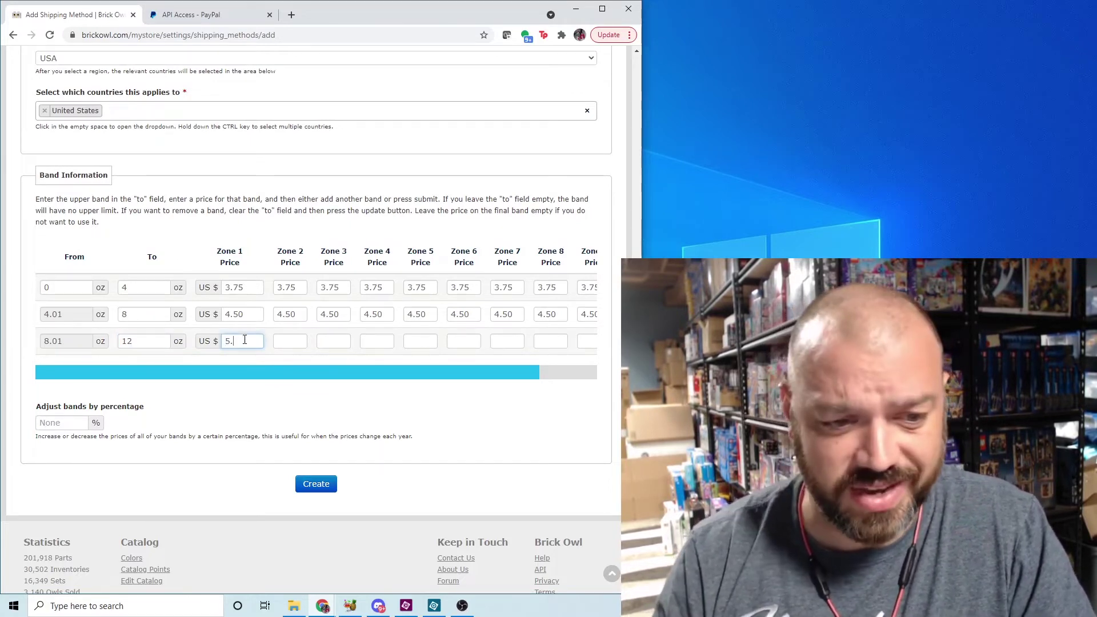
pyautogui.doubleClick(244, 340)
pyautogui.hotkey('ctrl', 'c')
# - Paste 5.00 into Zones 2–9 and update, adding a fourth band from 12.01 oz
pyautogui.press('Tab')
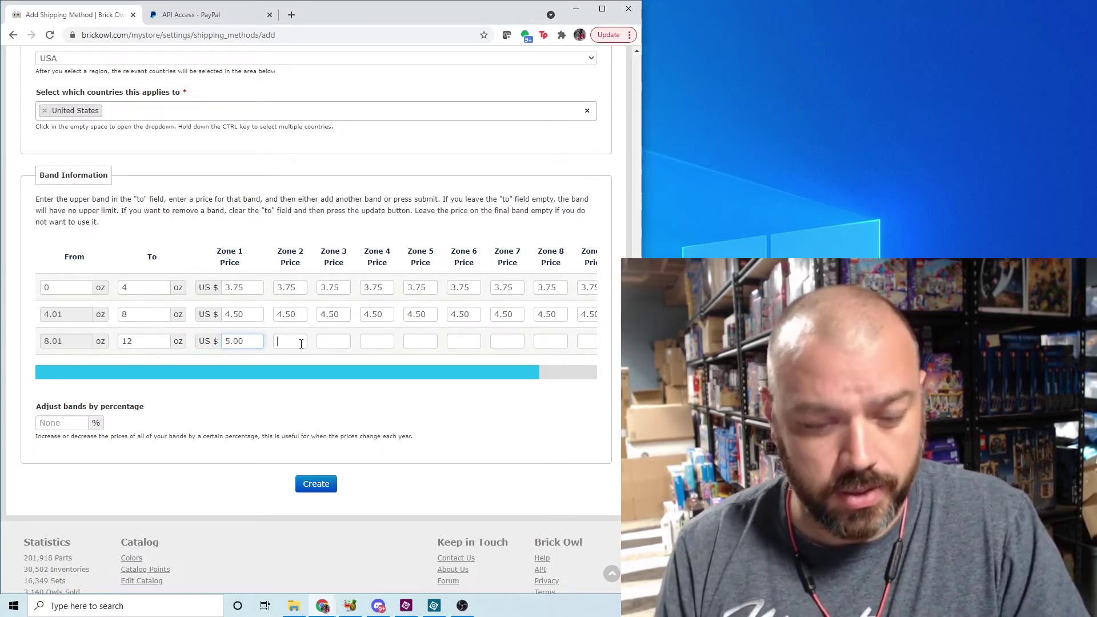
pyautogui.hotkey('ctrl', 'v')
pyautogui.press('Tab')
pyautogui.hotkey('ctrl', 'v')
pyautogui.press('Tab')
pyautogui.hotkey('ctrl', 'v')
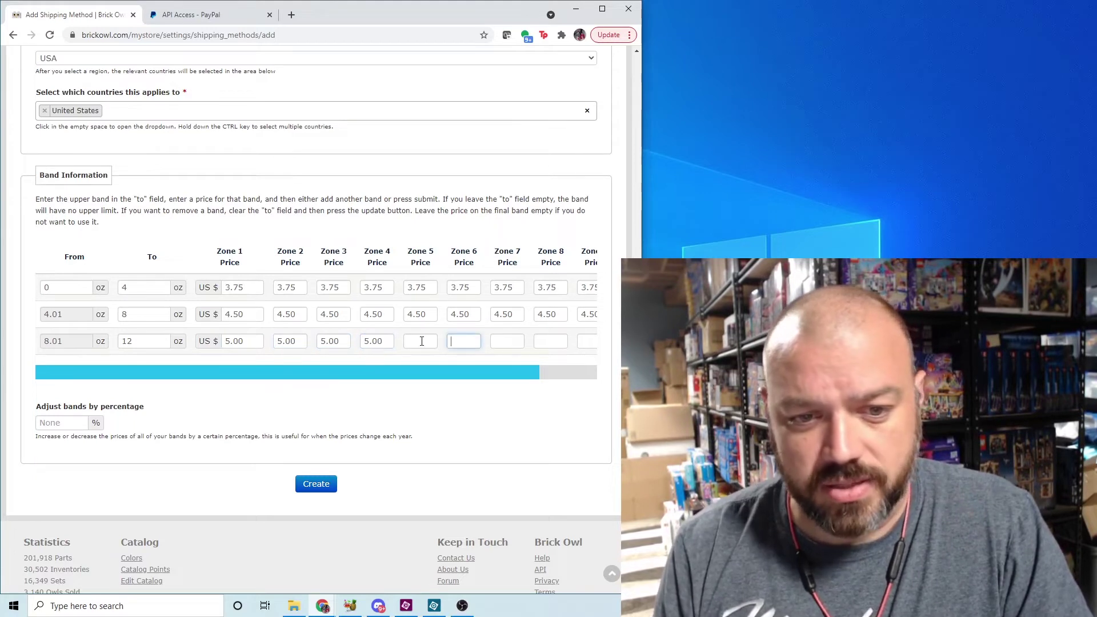
pyautogui.press('Tab')
pyautogui.hotkey('ctrl', 'v')
pyautogui.press('Tab')
pyautogui.hotkey('ctrl', 'v')
pyautogui.press('Tab')
pyautogui.hotkey('ctrl', 'v')
pyautogui.press('Tab')
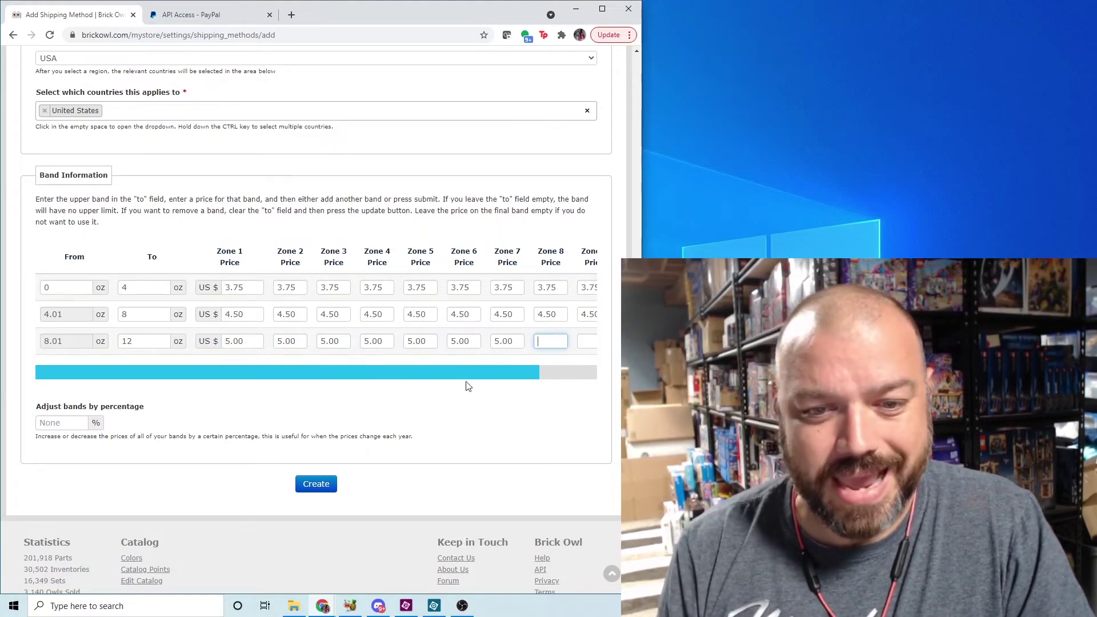
pyautogui.hotkey('ctrl', 'v')
pyautogui.press('Tab')
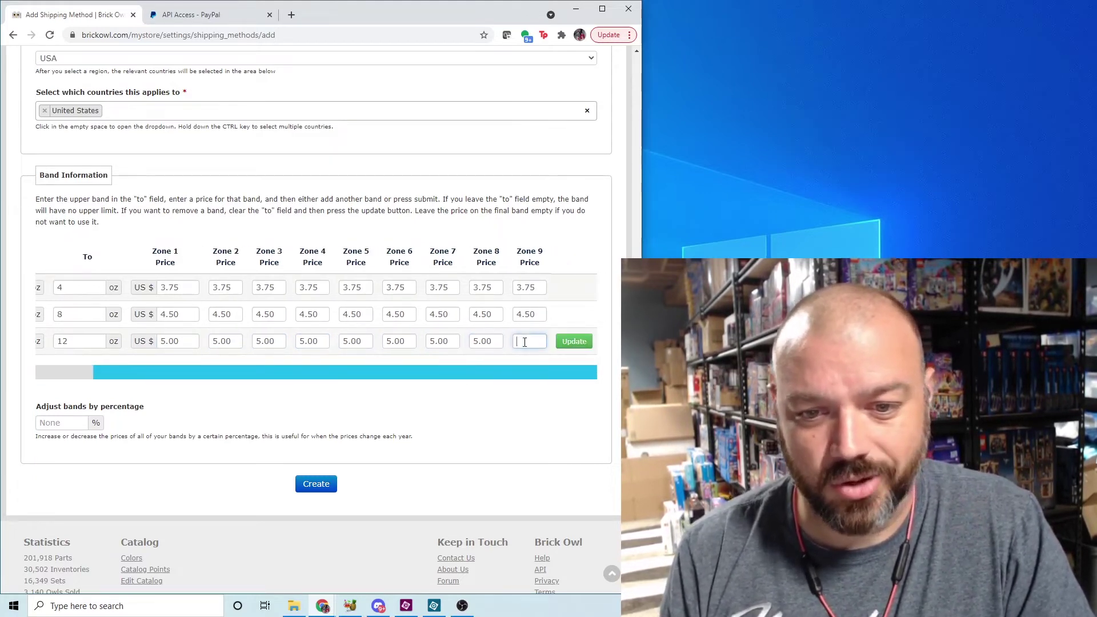
pyautogui.hotkey('ctrl', 'v')
pyautogui.click(574, 342)
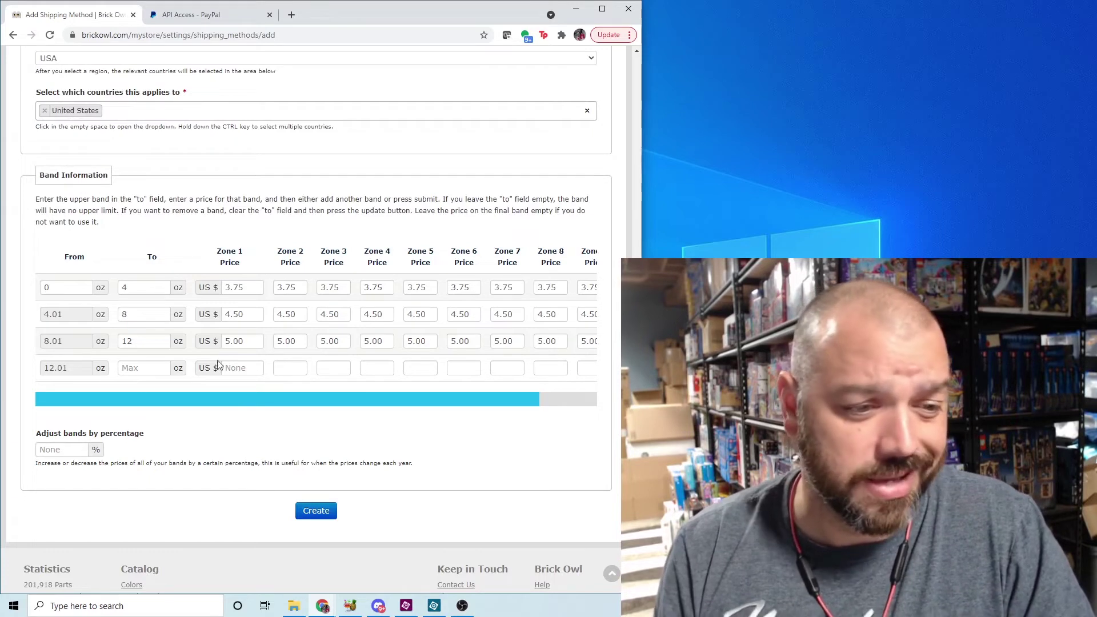
# - Set the fourth band's upper limit to 16 oz and copy its 5.50 Zone 1 price
pyautogui.click(146, 371)
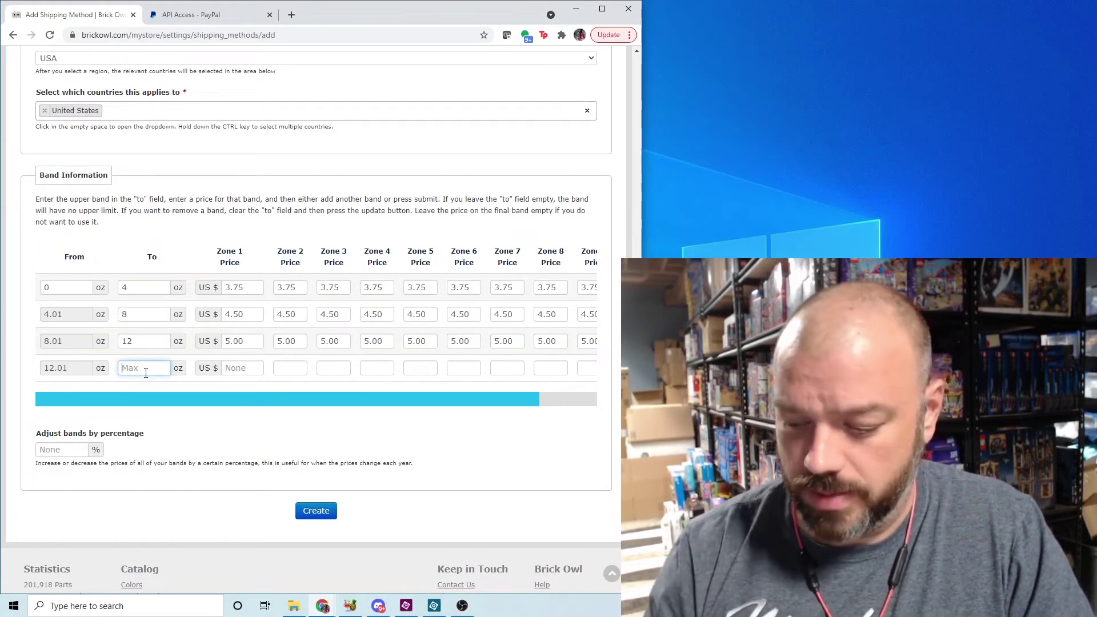
pyautogui.write('16')
pyautogui.press('Tab')
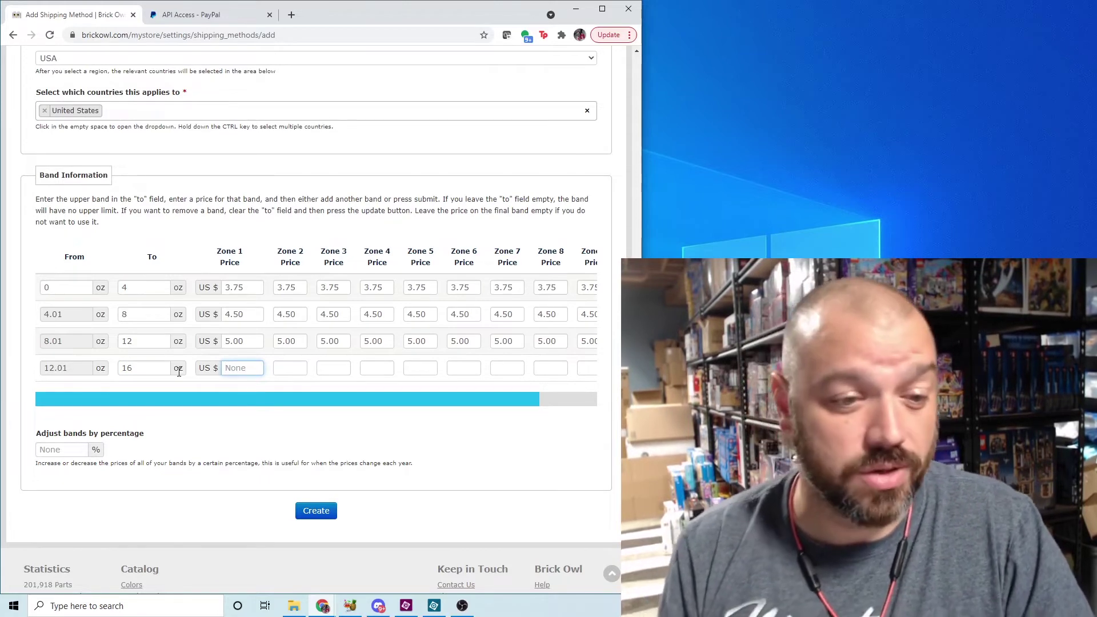
pyautogui.write('5.50')
pyautogui.doubleClick(240, 372)
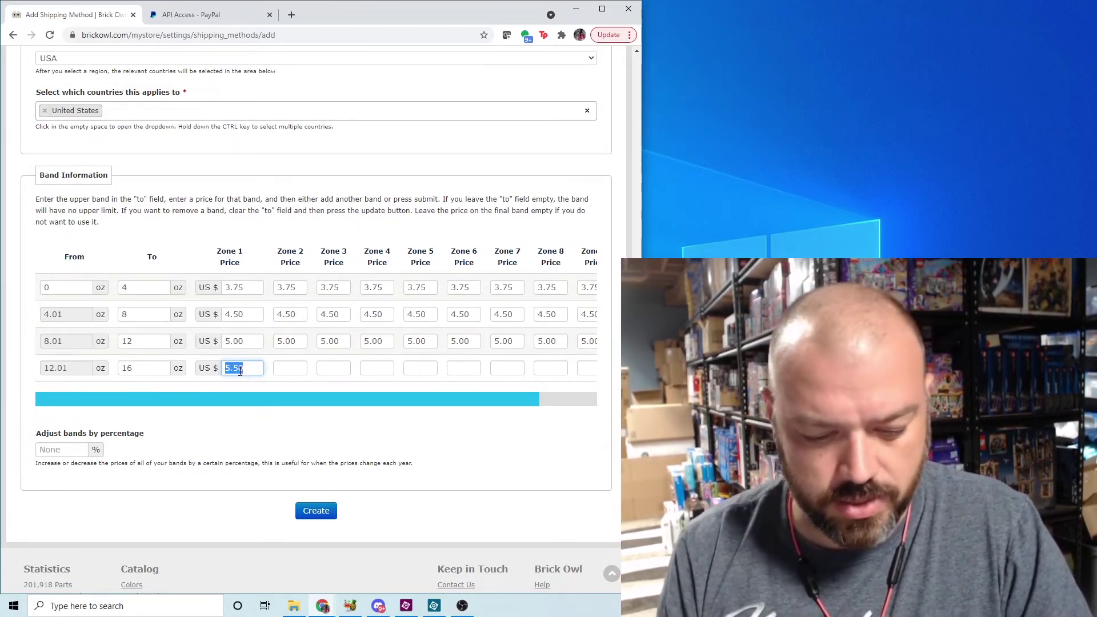
pyautogui.hotkey('ctrl', 'c')
# - Paste 5.50 into Zones 2–9 of the fourth band
pyautogui.click(300, 368)
pyautogui.hotkey('ctrl', 'v')
pyautogui.click(333, 368)
pyautogui.hotkey('ctrl', 'v')
pyautogui.click(377, 369)
pyautogui.hotkey('ctrl', 'v')
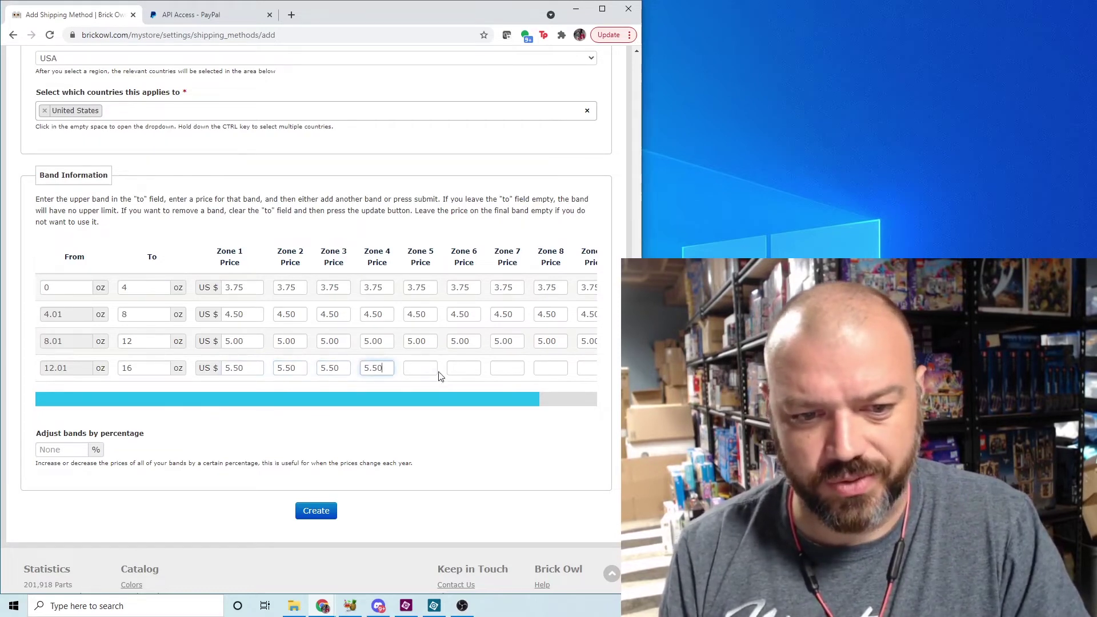
pyautogui.click(427, 370)
pyautogui.hotkey('ctrl', 'v')
pyautogui.click(460, 369)
pyautogui.hotkey('ctrl', 'v')
pyautogui.click(502, 368)
pyautogui.hotkey('ctrl', 'v')
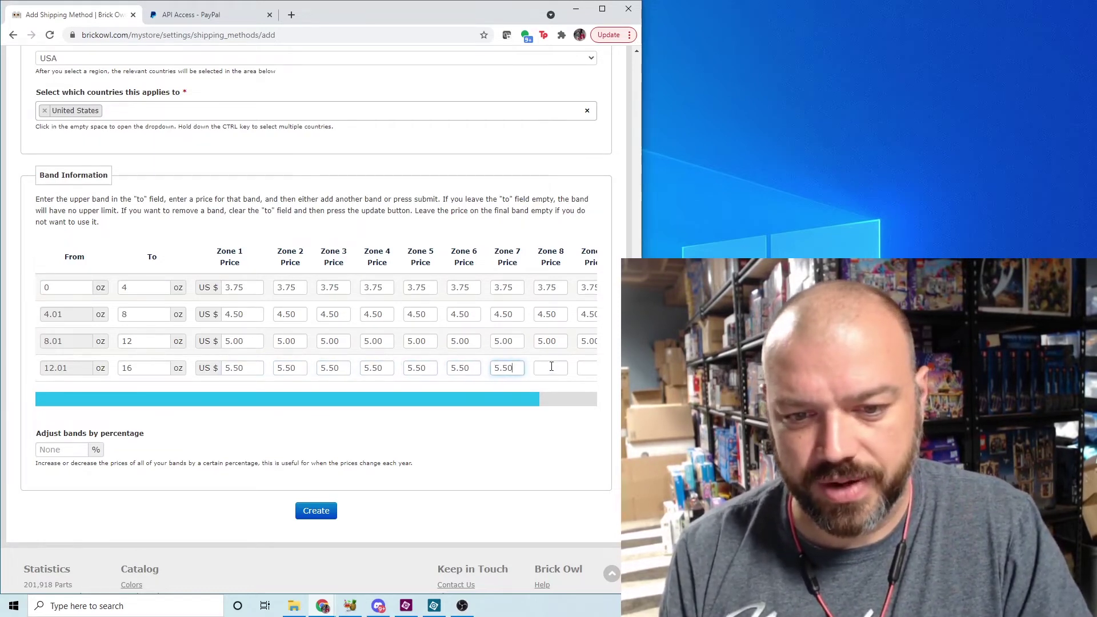
pyautogui.click(551, 369)
pyautogui.hotkey('ctrl', 'v')
pyautogui.click(531, 370)
pyautogui.hotkey('ctrl', 'v')
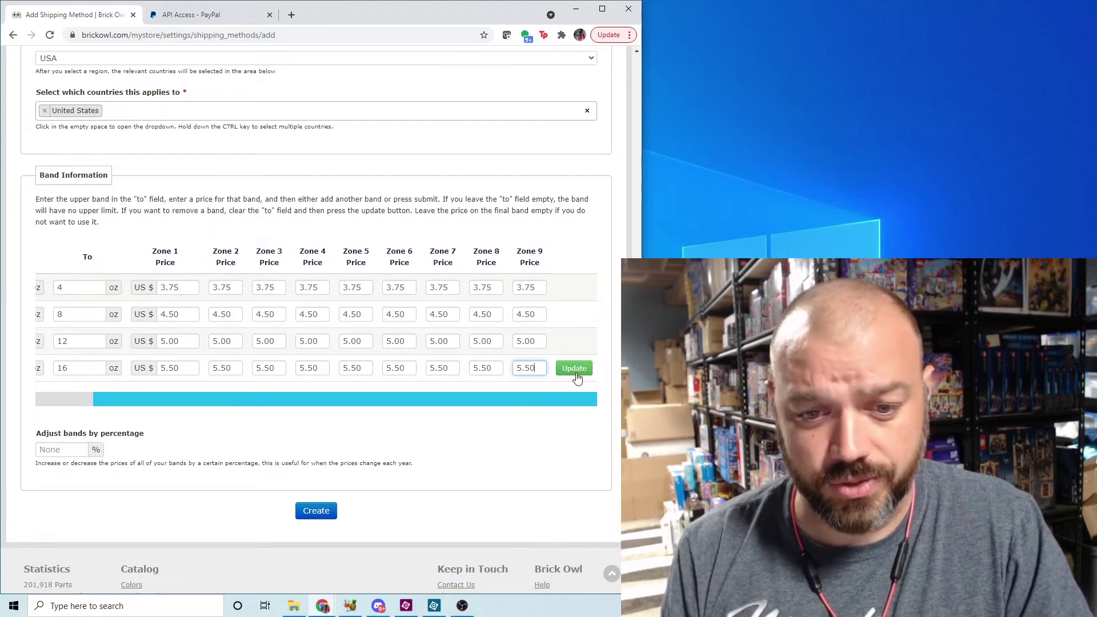
# - Save band four and set the new fifth band's upper limit to 32 oz
pyautogui.click(573, 368)
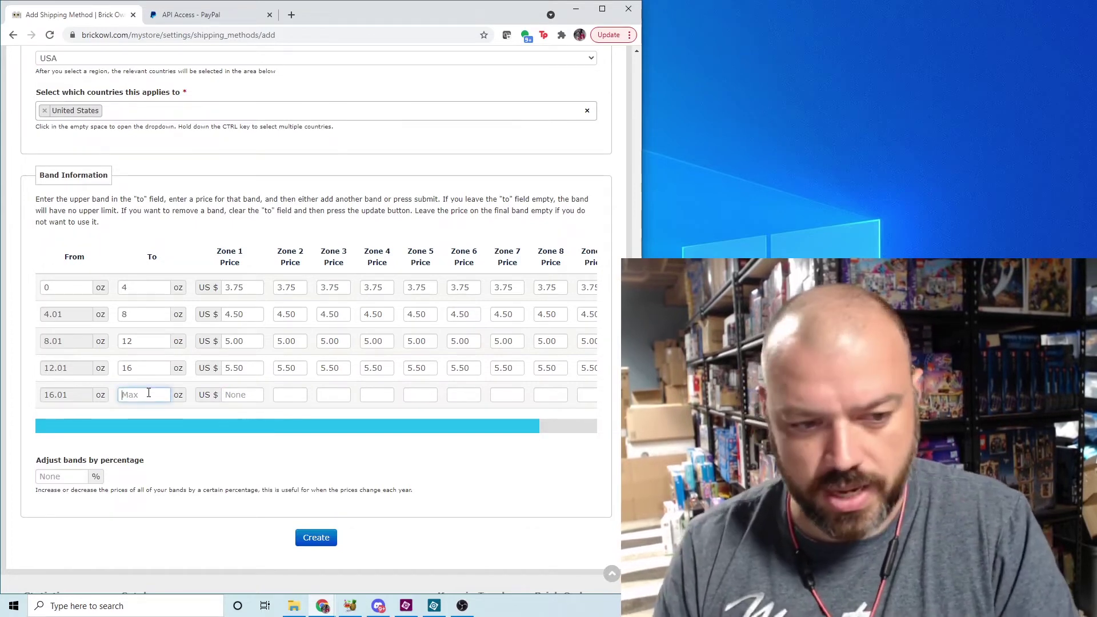
pyautogui.click(148, 392)
pyautogui.write('32')
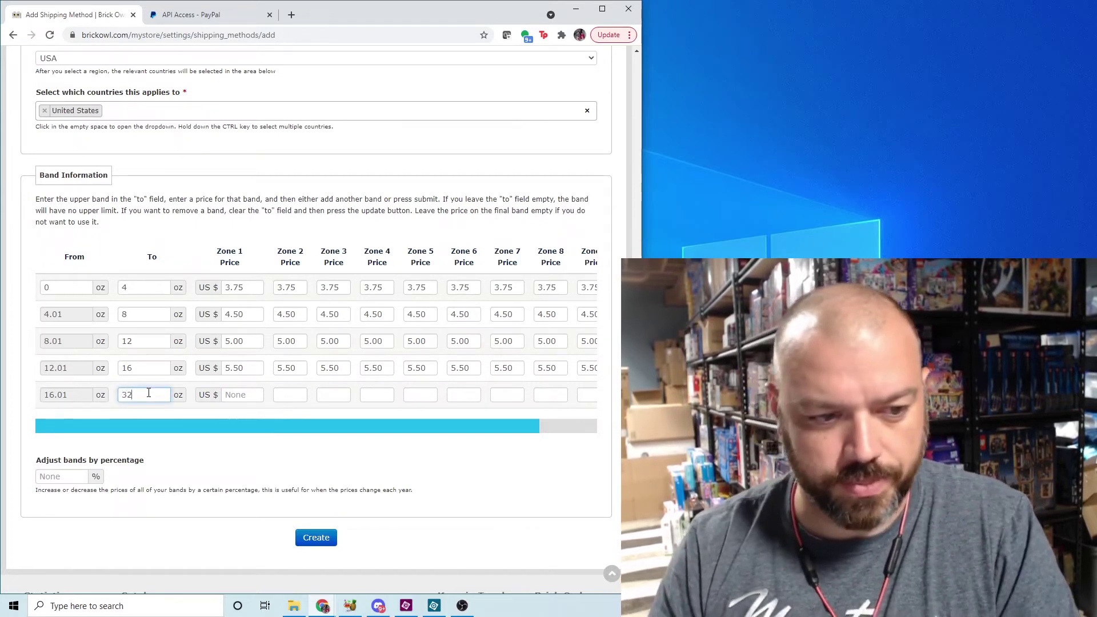
pyautogui.click(191, 416)
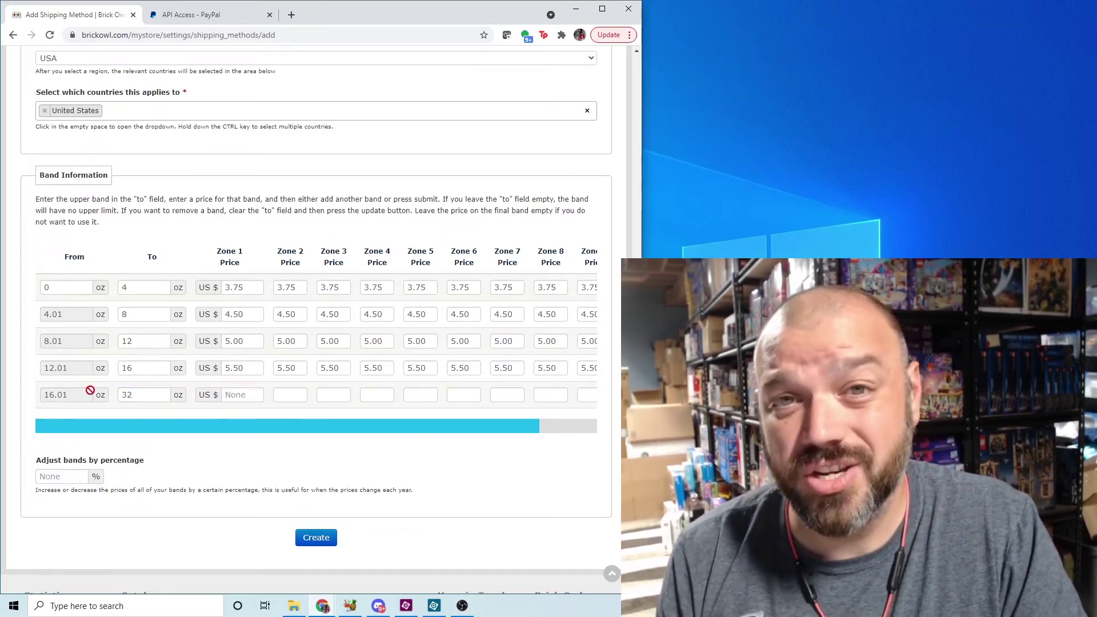
# - Price the fifth band at 9.00 in all nine zones
pyautogui.click(250, 398)
pyautogui.write('7.50')
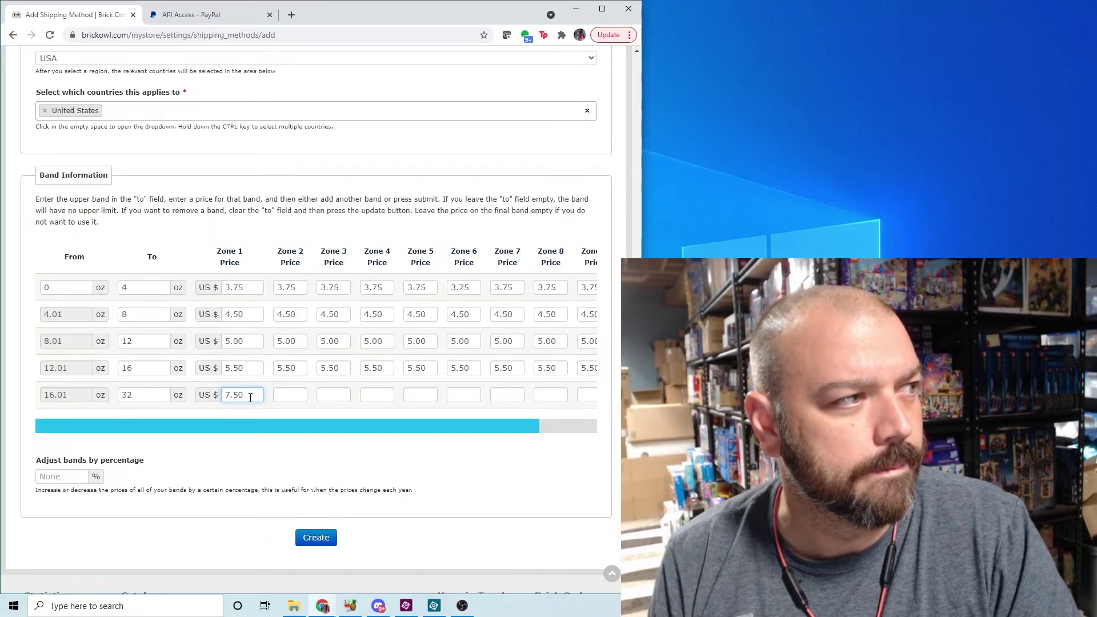
pyautogui.moveTo(248, 395); pyautogui.dragTo(196, 404)
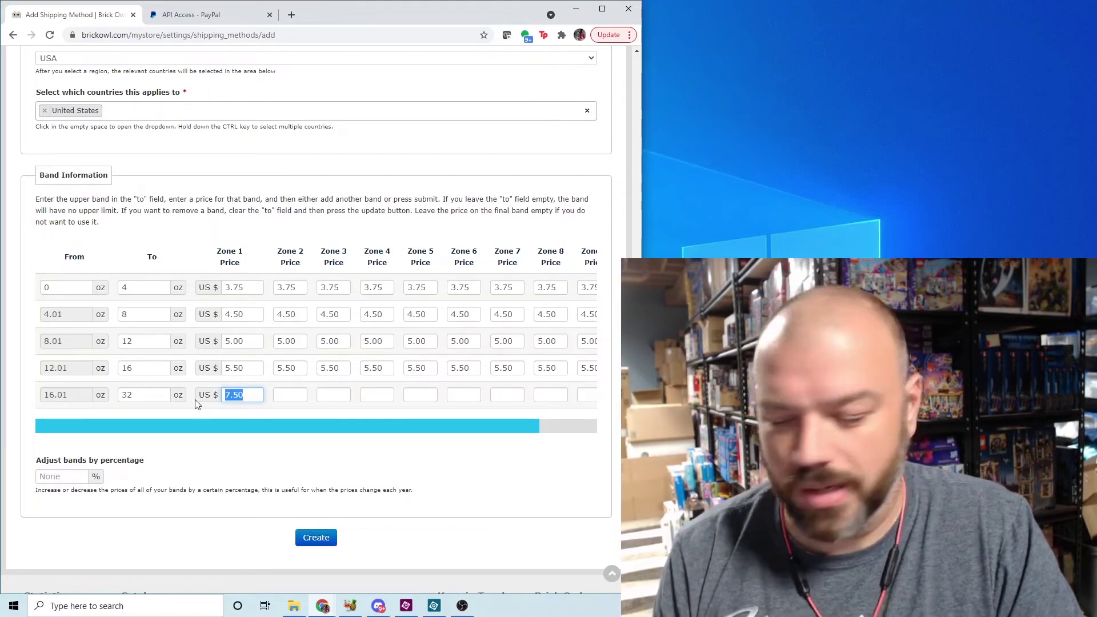
pyautogui.write('9.00')
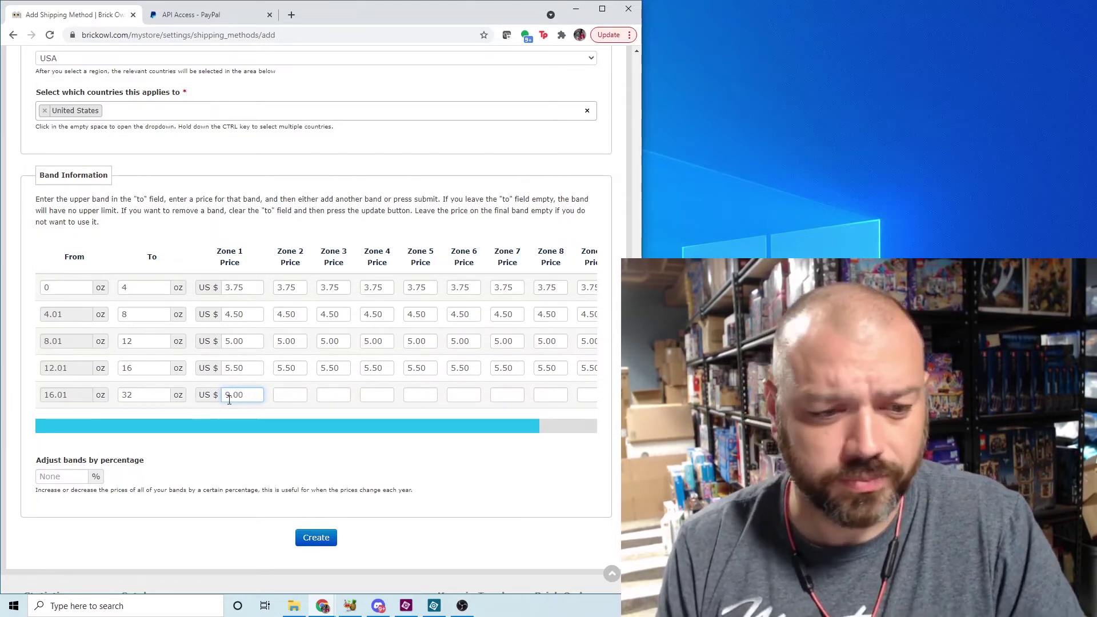
pyautogui.doubleClick(230, 400)
pyautogui.write('9.00')
pyautogui.click(294, 400)
pyautogui.write('9.00')
pyautogui.press('Tab')
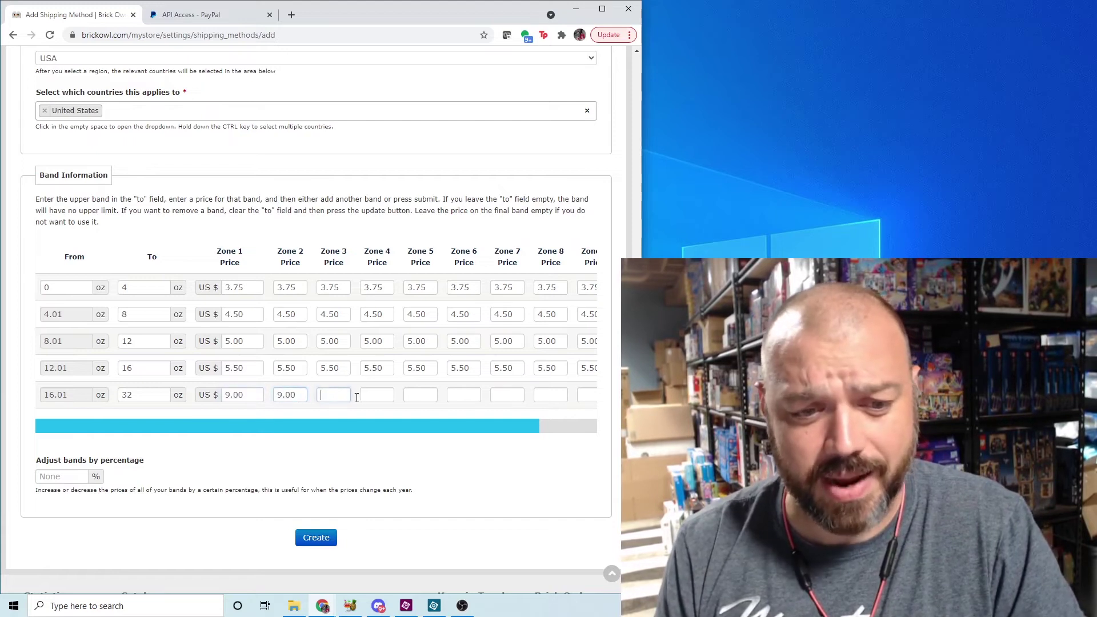
pyautogui.write('9.00')
pyautogui.press('Tab')
pyautogui.write('9.00')
pyautogui.press('Tab')
pyautogui.write('9.00')
pyautogui.press('Tab')
pyautogui.write('9.00')
pyautogui.press('Tab')
pyautogui.write('9.00')
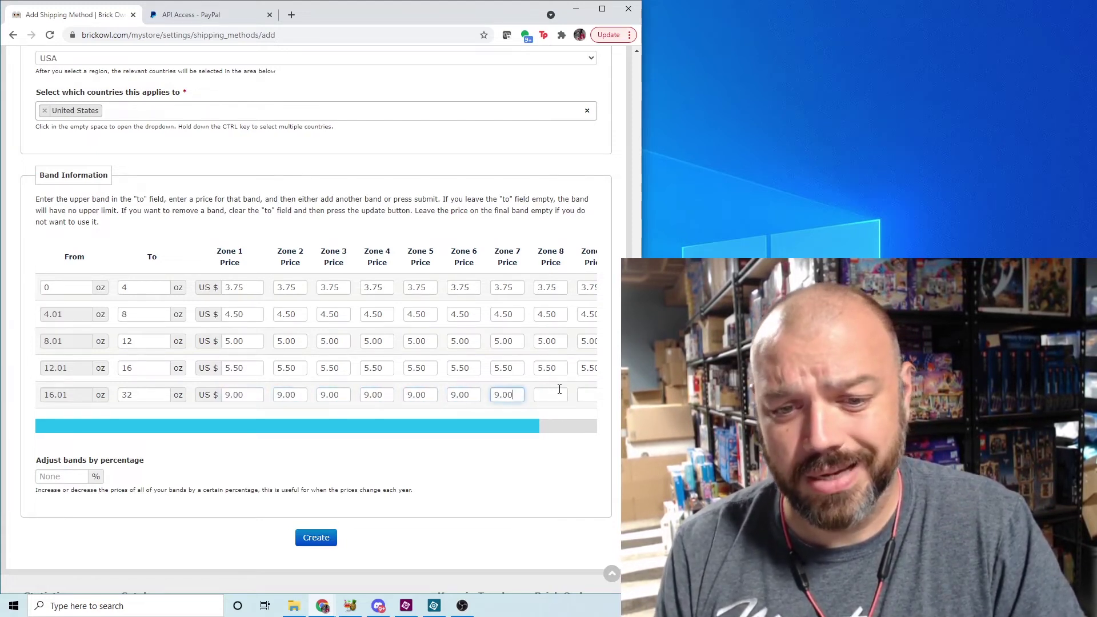
pyautogui.press('Tab')
pyautogui.write('9.00')
pyautogui.press('Tab')
pyautogui.write('9.00')
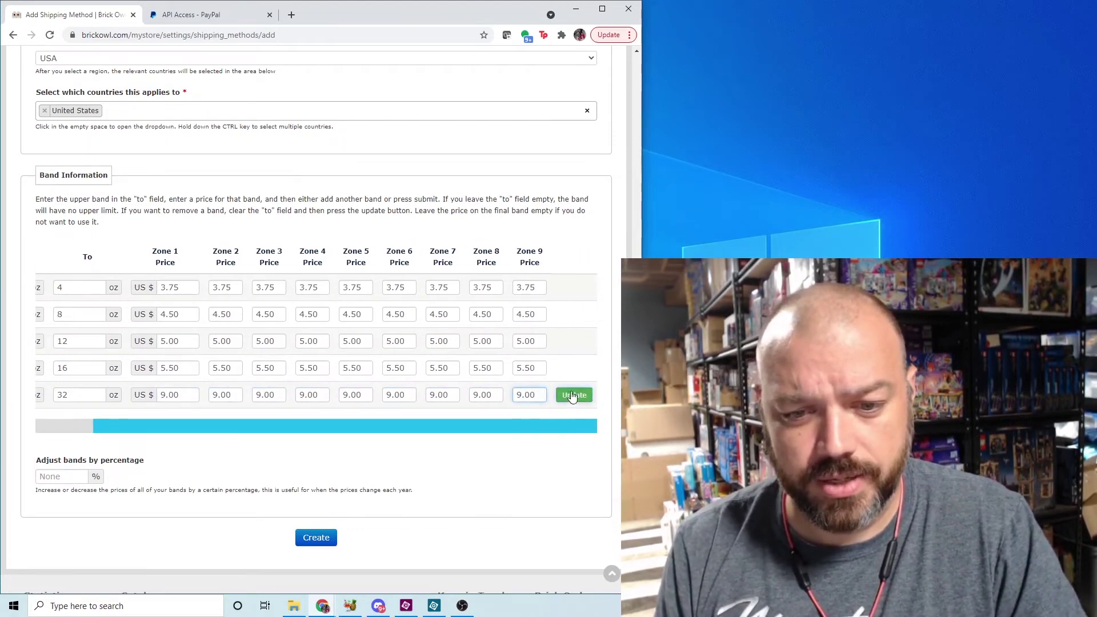
# - Save band five and create the Default Shipping method
pyautogui.click(572, 397)
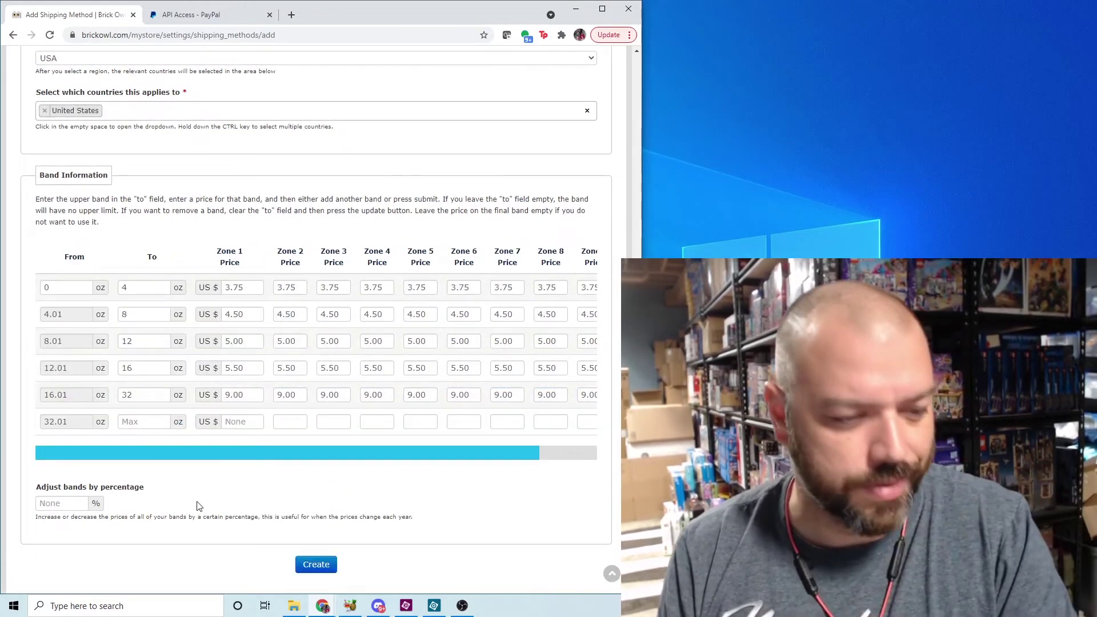
pyautogui.scroll(-2, 284, 499)
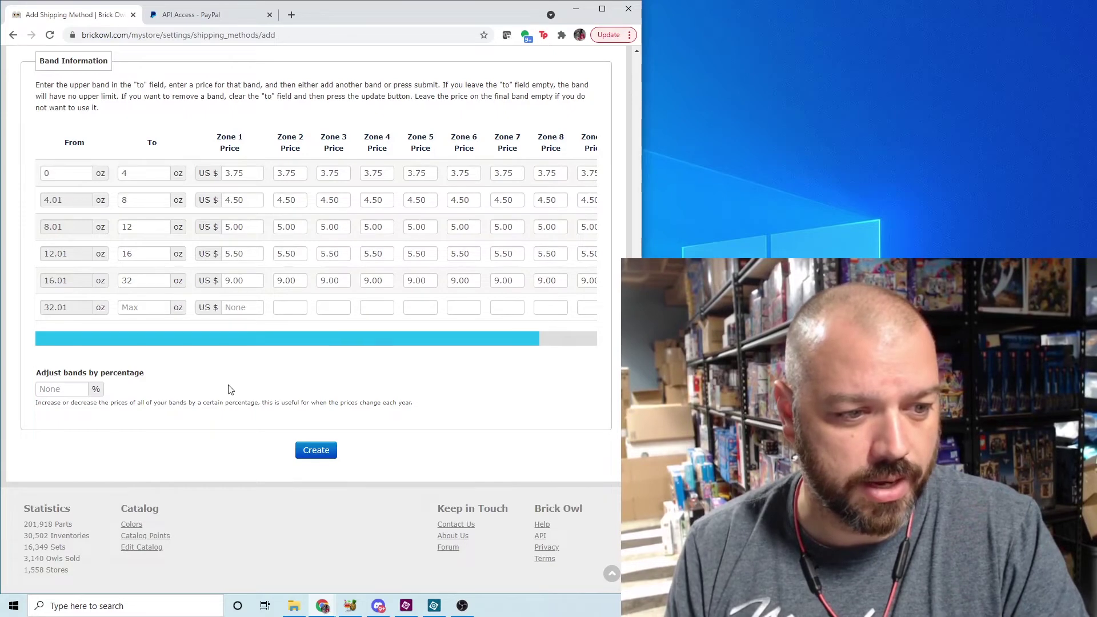
pyautogui.click(312, 451)
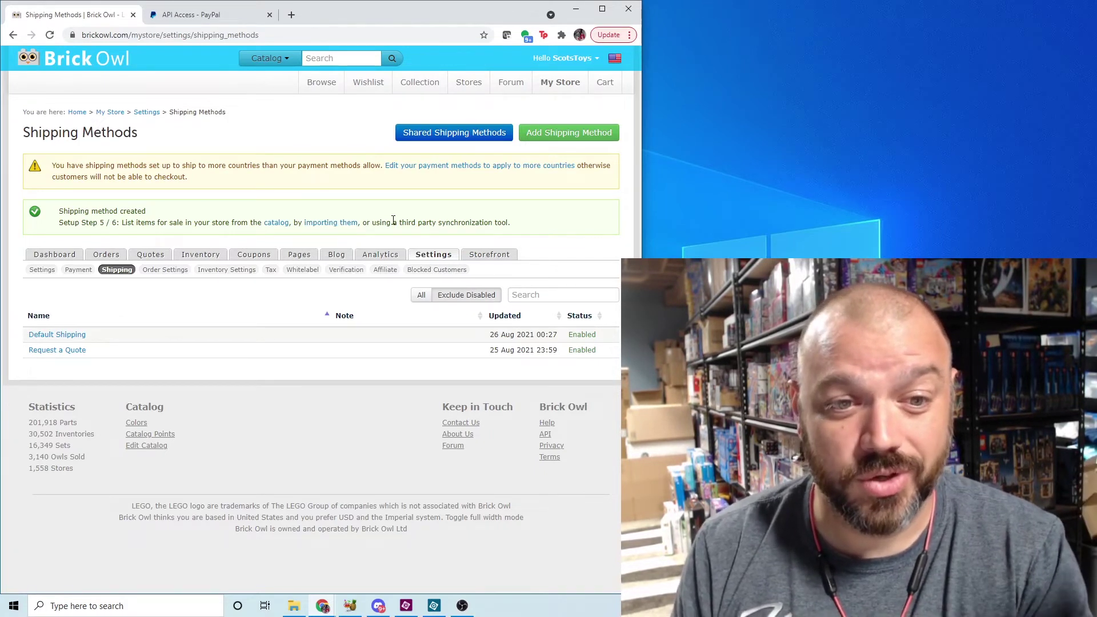
# - Follow the setup message's catalog link to start listing items
pyautogui.click(277, 228)
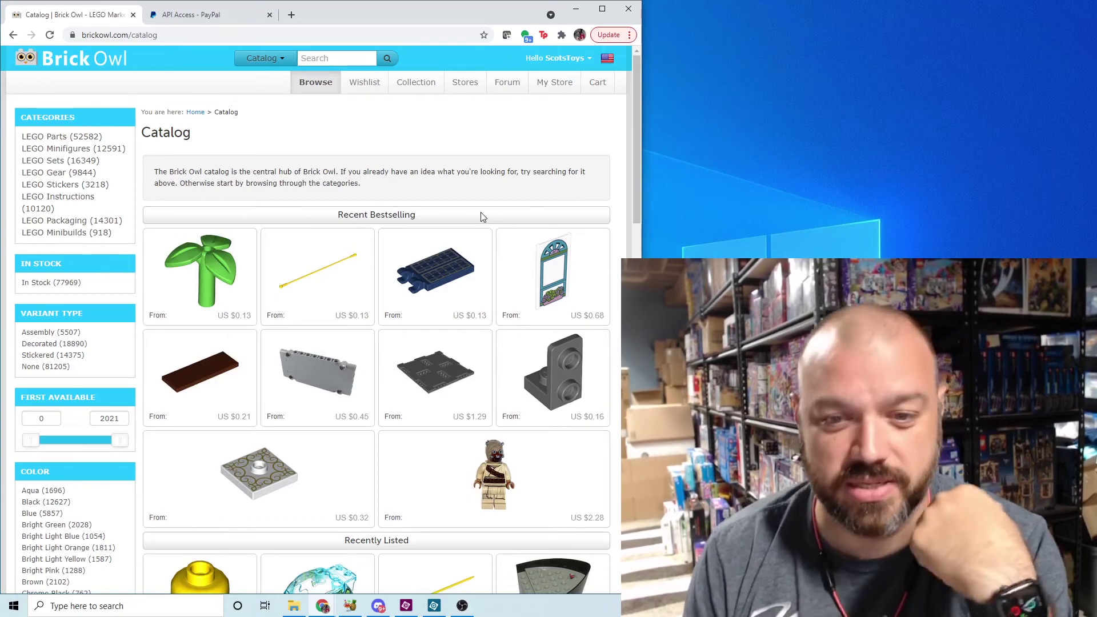
# - Scroll through the Catalog's categories and bestselling parts, then open LEGO Parts
pyautogui.scroll(-1, 481, 216)
pyautogui.scroll(-7, 481, 216)
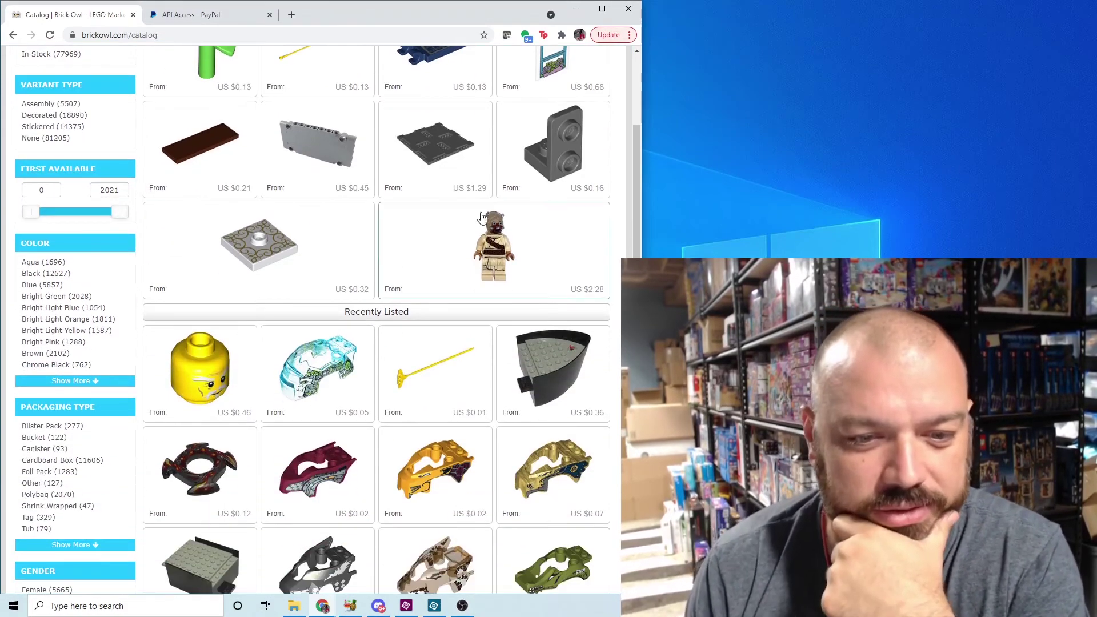
pyautogui.scroll(-7, 481, 216)
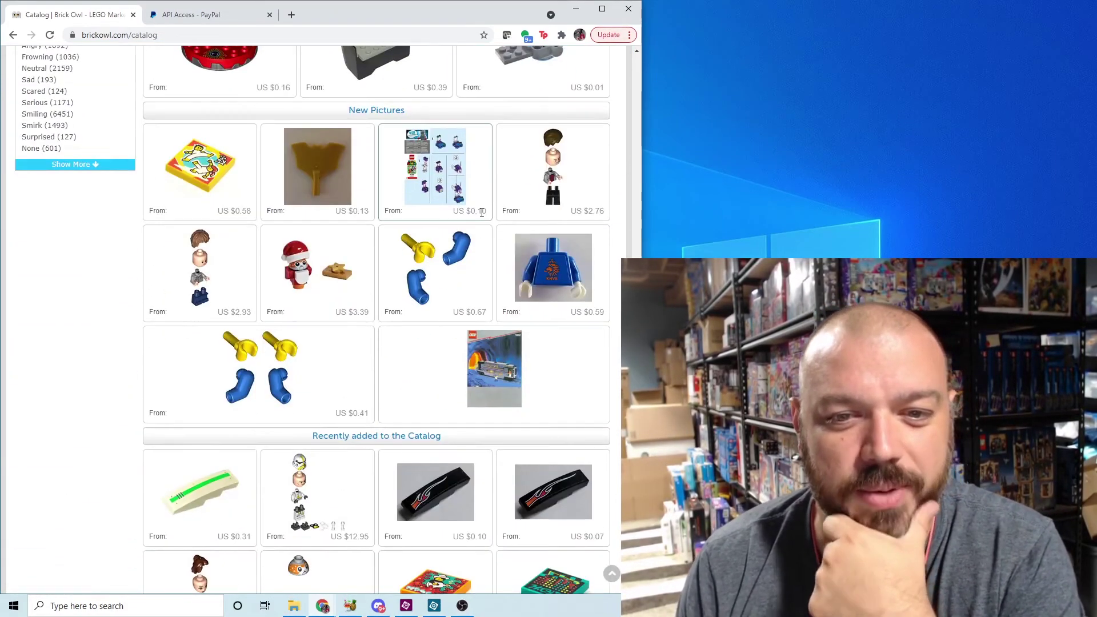
pyautogui.scroll(-6, 482, 212)
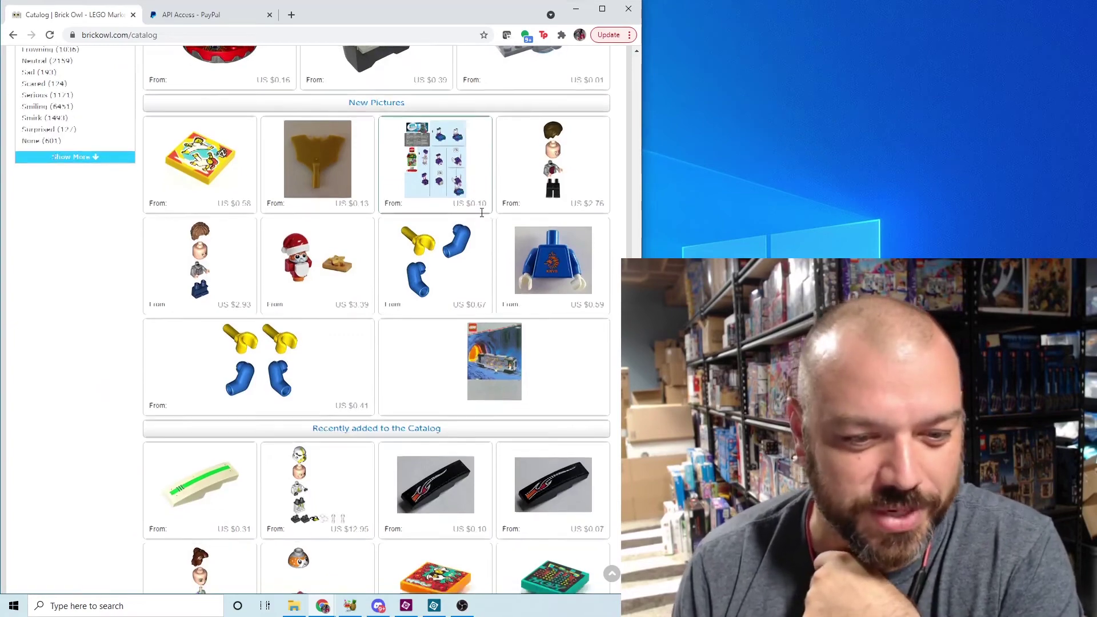
pyautogui.scroll(1, 481, 213)
pyautogui.press('Home')
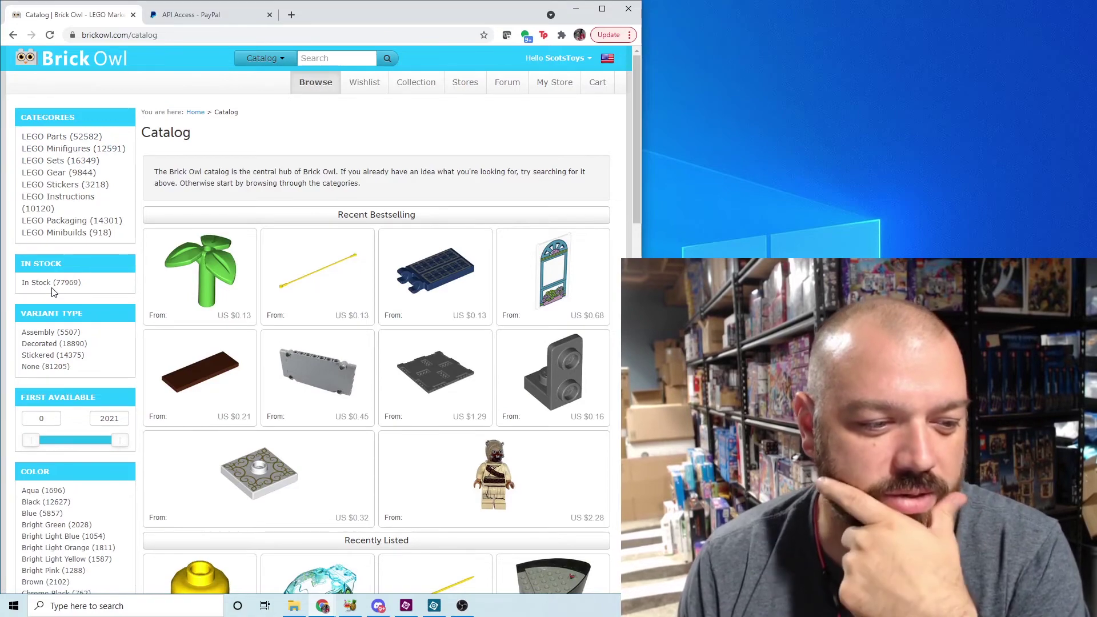
pyautogui.scroll(-7, 57, 274)
pyautogui.scroll(2, 66, 256)
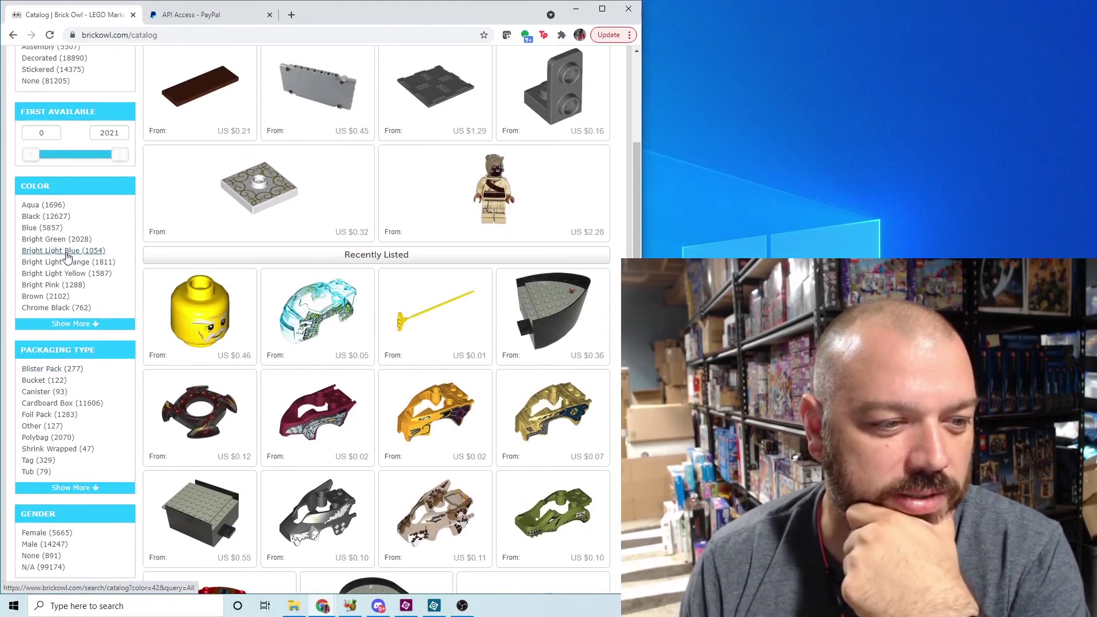
pyautogui.scroll(-6, 115, 255)
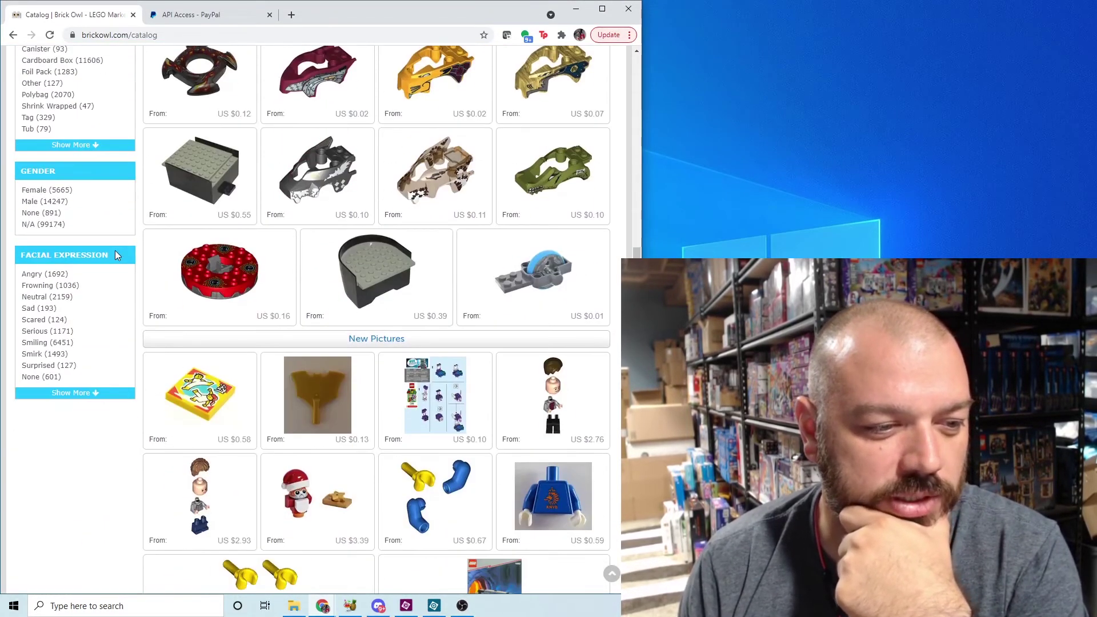
pyautogui.scroll(10, 115, 255)
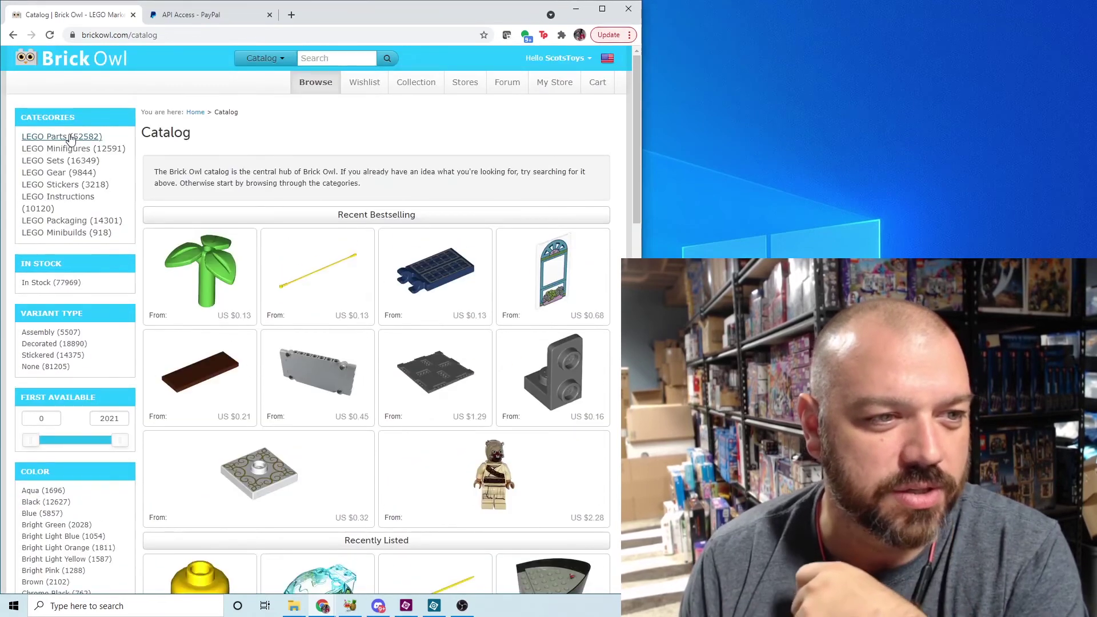
pyautogui.click(71, 138)
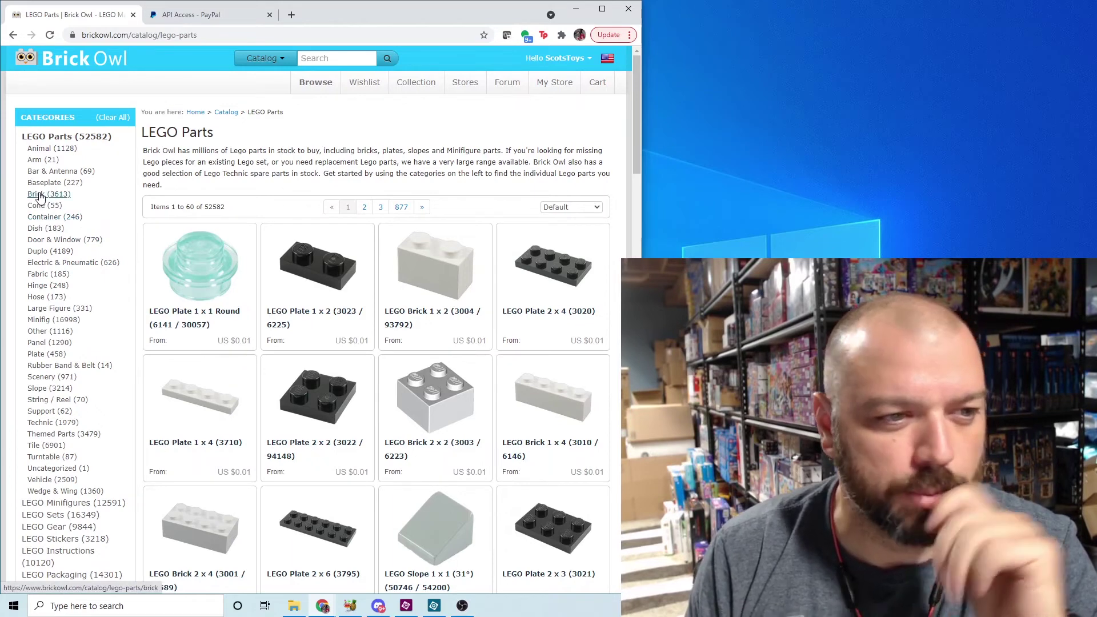
# - Narrow LEGO Parts to Brick and open the LEGO Brick 2 x 2 (3003 / 6223) page
pyautogui.click(40, 196)
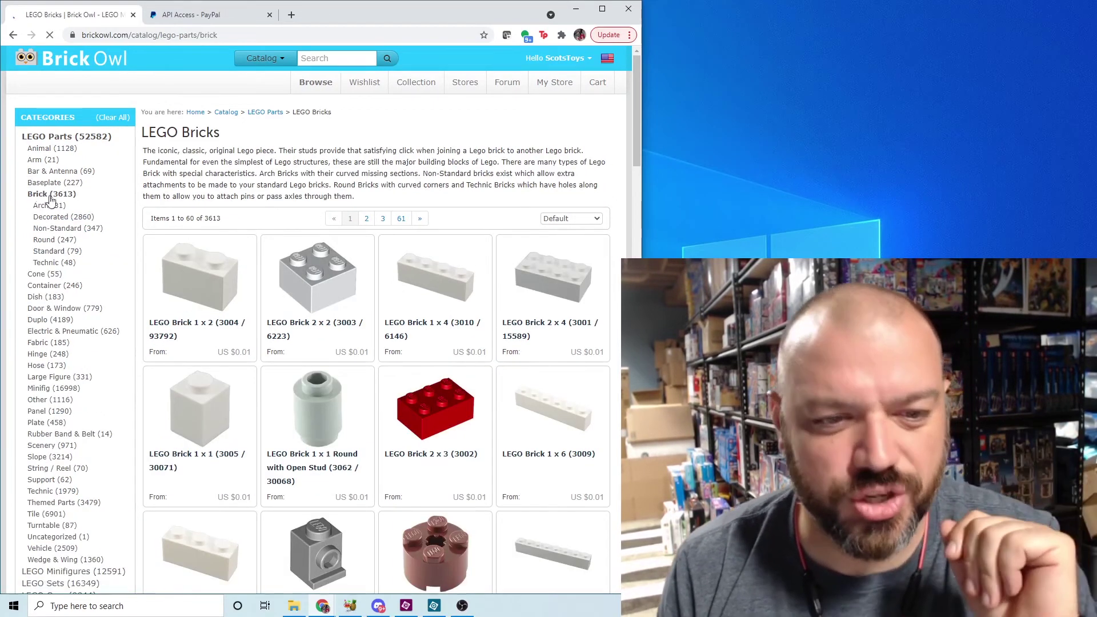
pyautogui.click(326, 294)
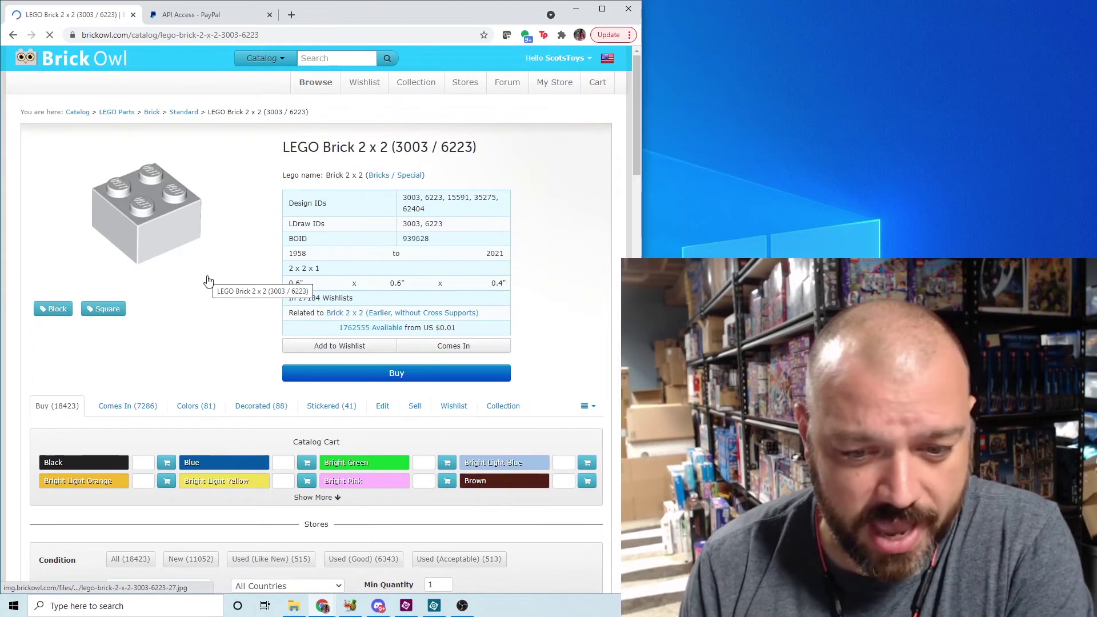
pyautogui.scroll(-1, 208, 280)
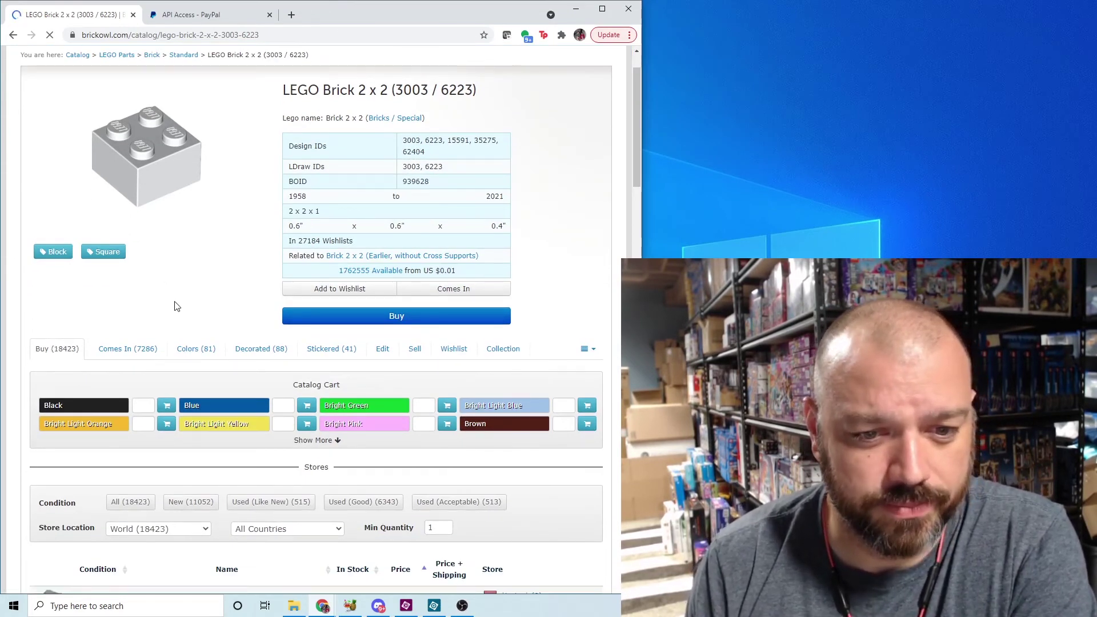
pyautogui.scroll(-2, 176, 306)
# - In the Sell options, choose White as the colour to add to the store
pyautogui.click(419, 235)
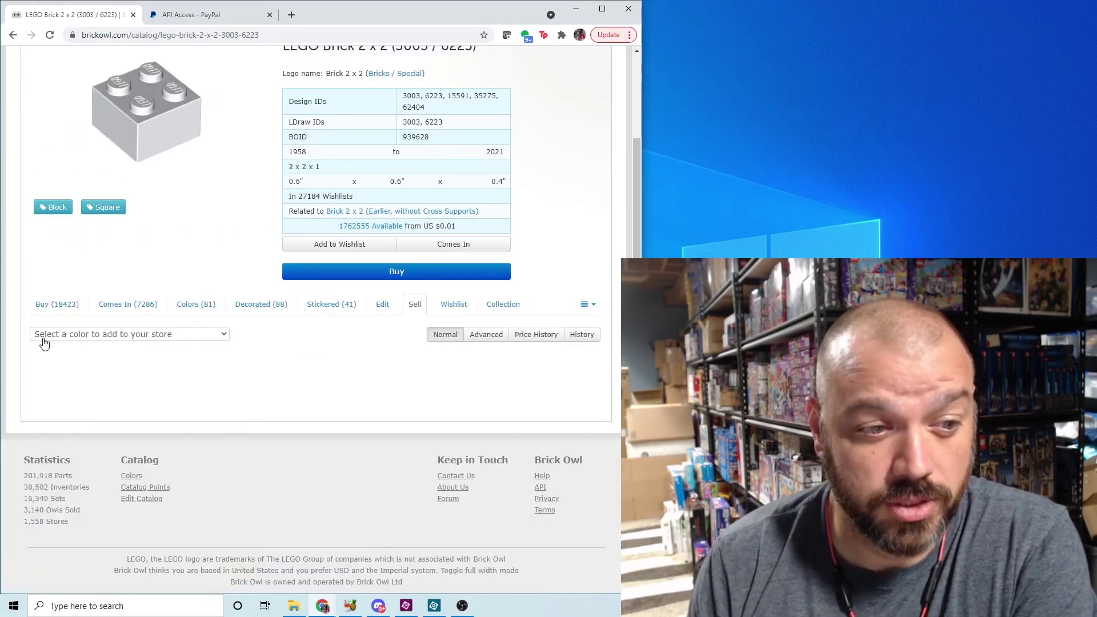
pyautogui.click(195, 337)
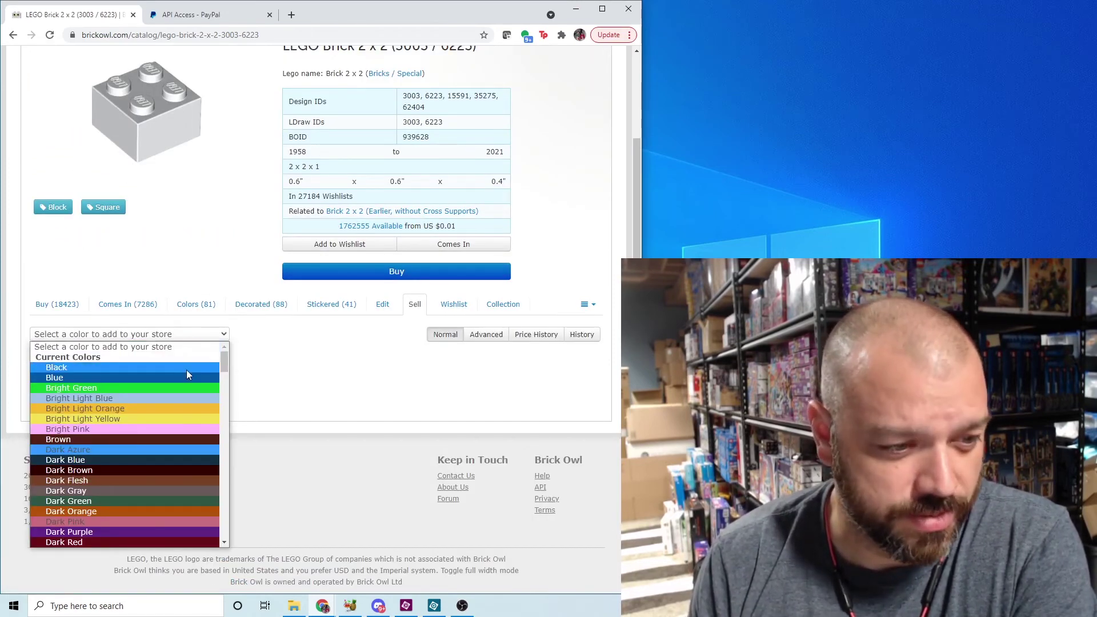
pyautogui.scroll(-10, 186, 371)
pyautogui.scroll(-10, 179, 487)
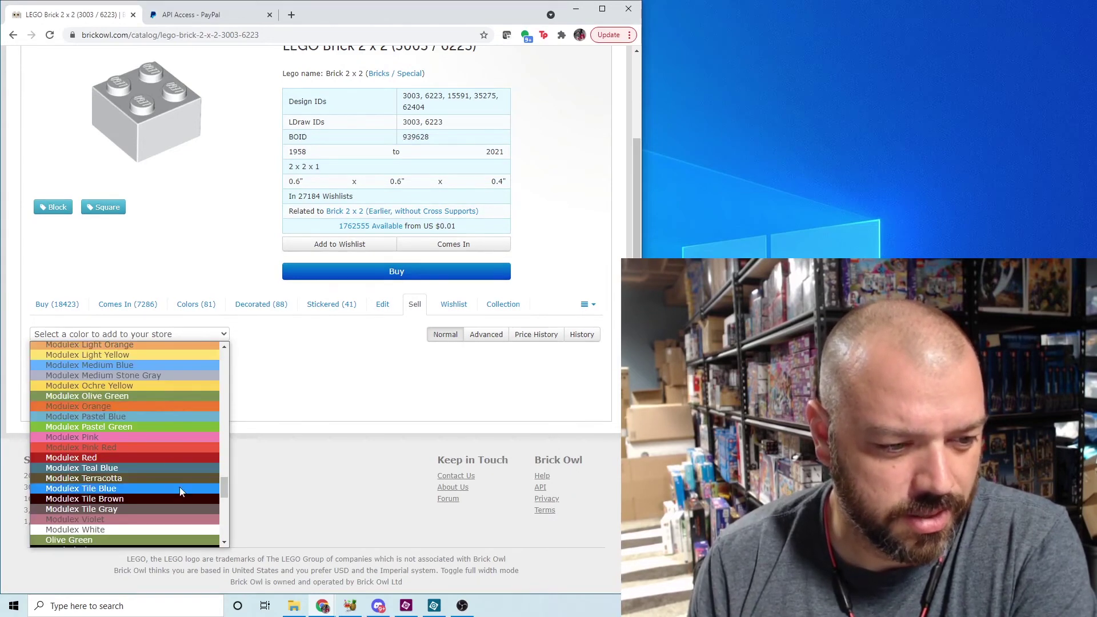
pyautogui.scroll(20, 180, 477)
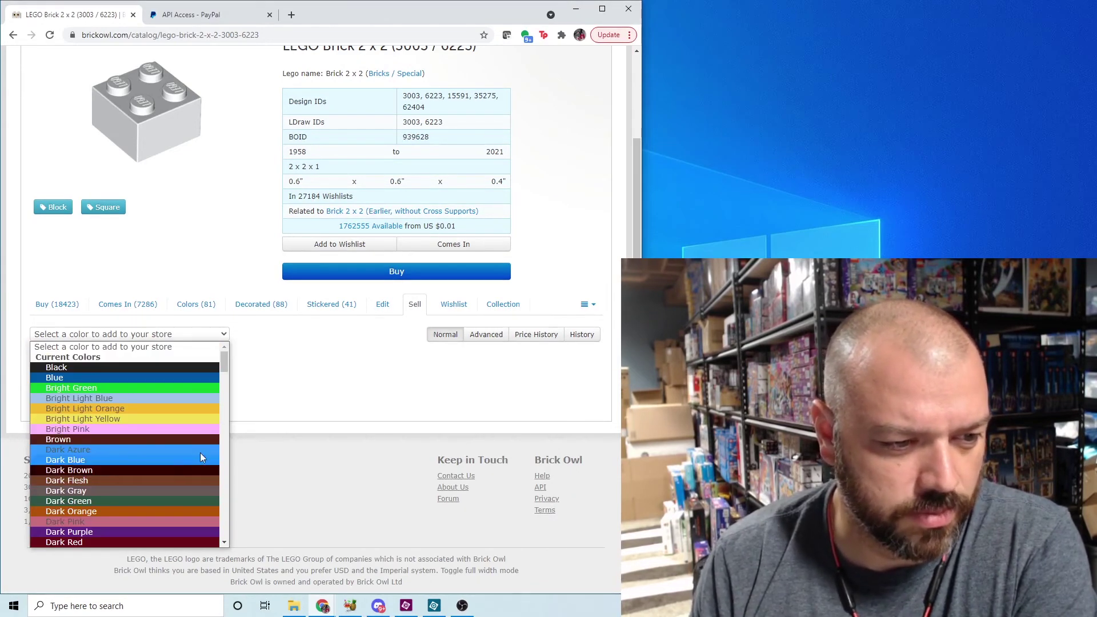
pyautogui.scroll(-2, 189, 457)
pyautogui.scroll(-2, 185, 444)
pyautogui.scroll(-12, 185, 447)
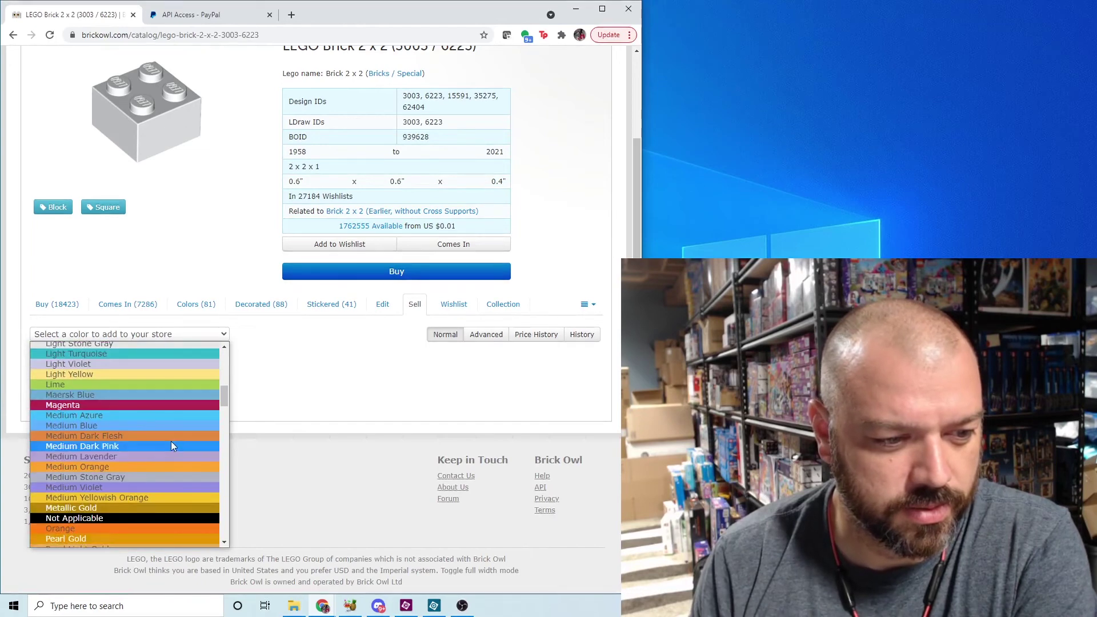
pyautogui.scroll(-2, 113, 429)
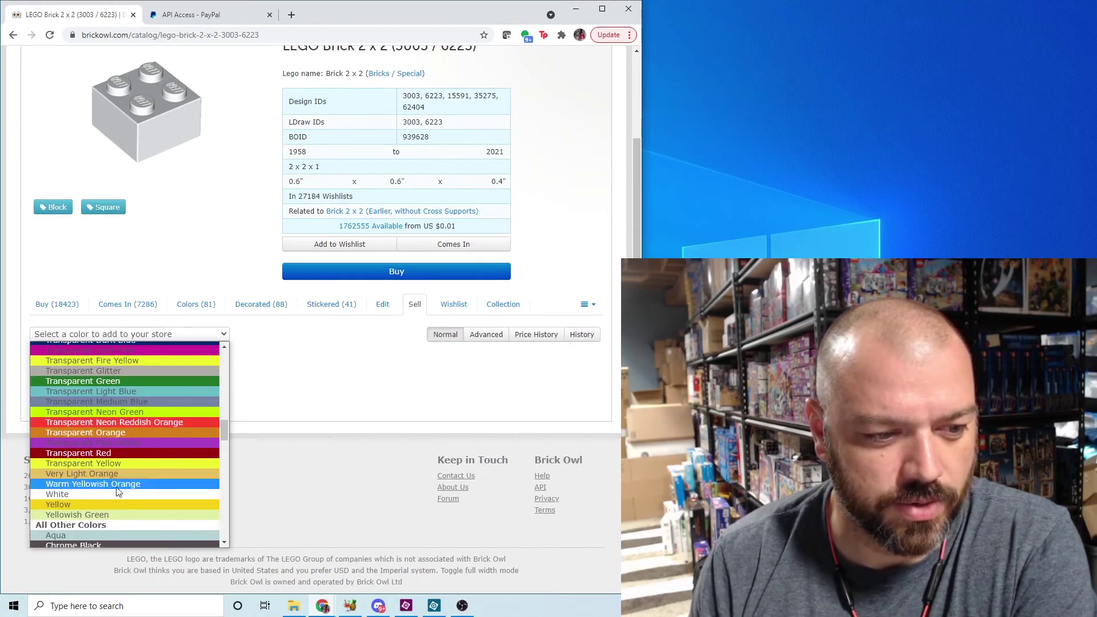
pyautogui.click(112, 494)
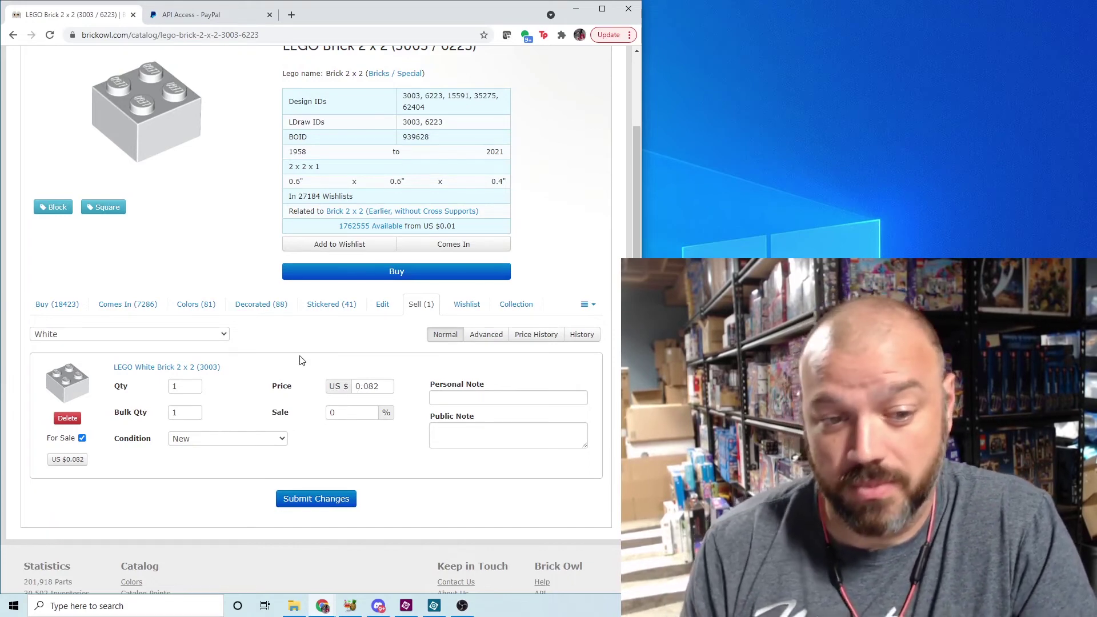
pyautogui.scroll(2, 301, 360)
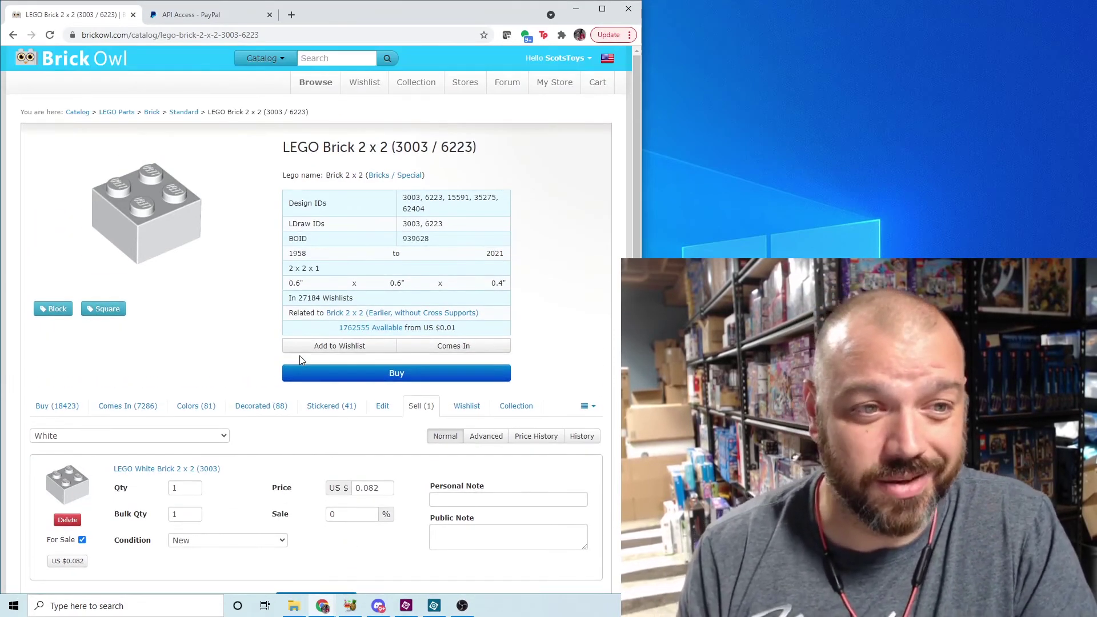
pyautogui.scroll(-2, 302, 360)
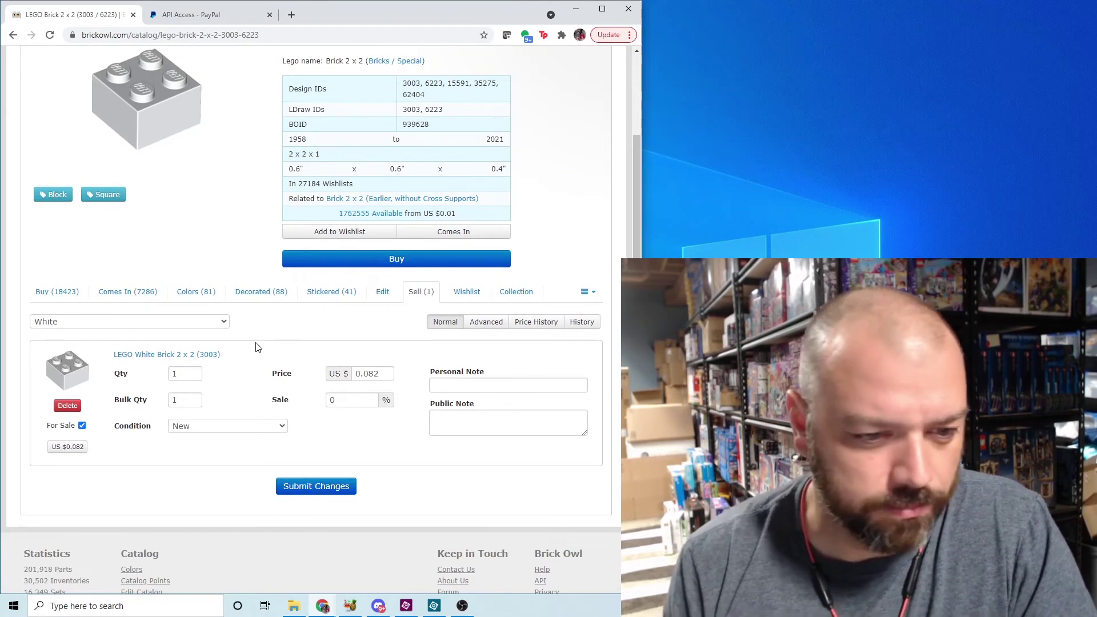
# - Price the White brick lot at US $0.082, submit changes, and return to the Store Dashboard
pyautogui.click(68, 450)
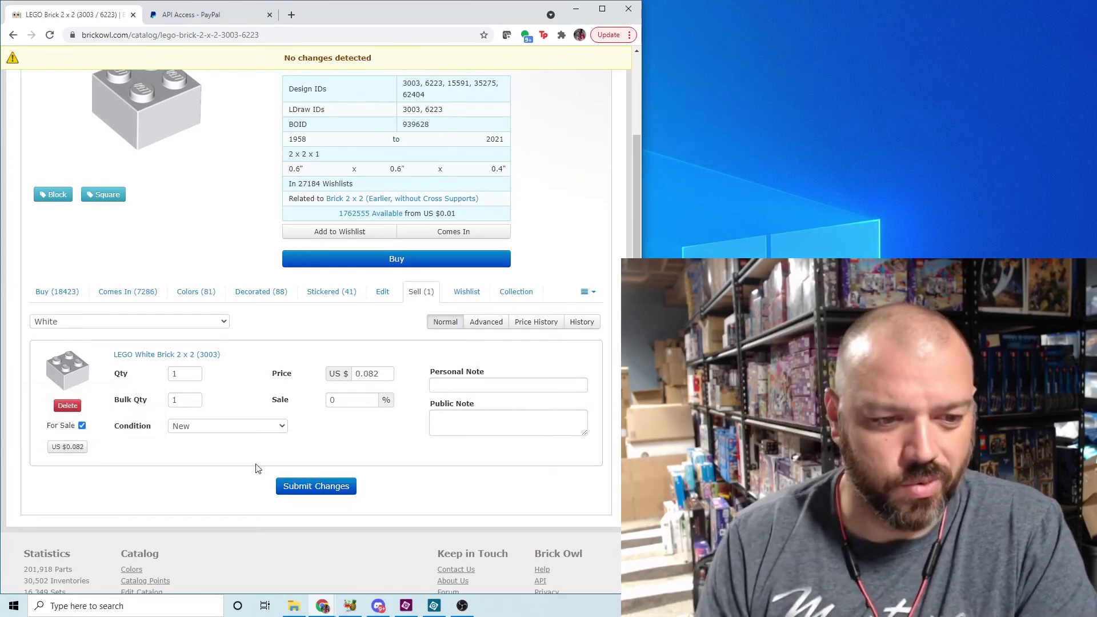
pyautogui.click(300, 492)
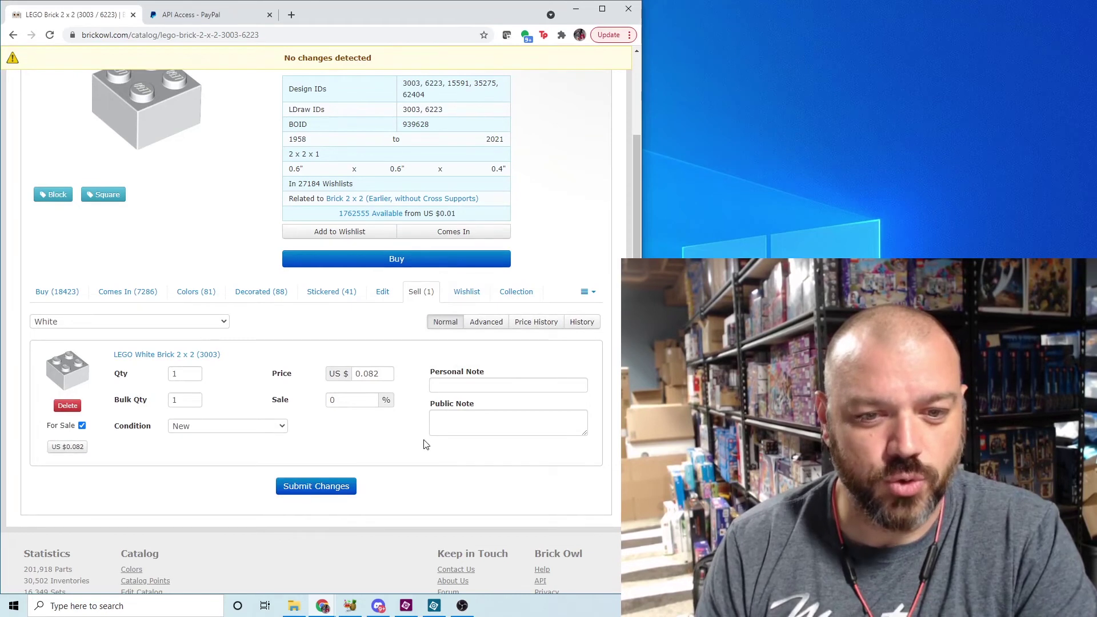
pyautogui.click(323, 485)
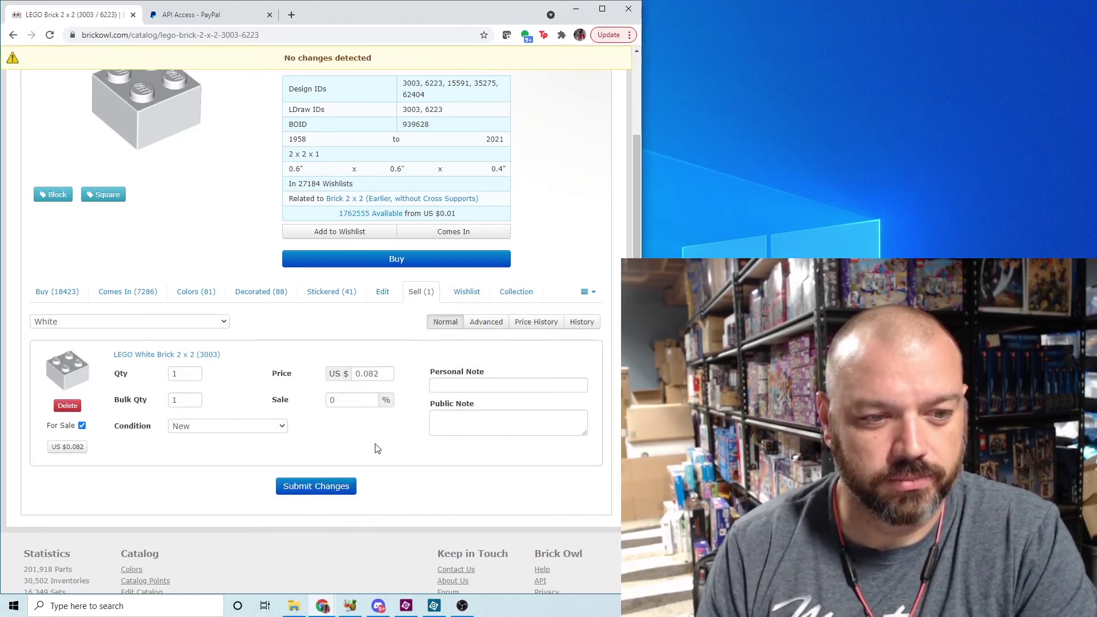
pyautogui.scroll(2, 397, 446)
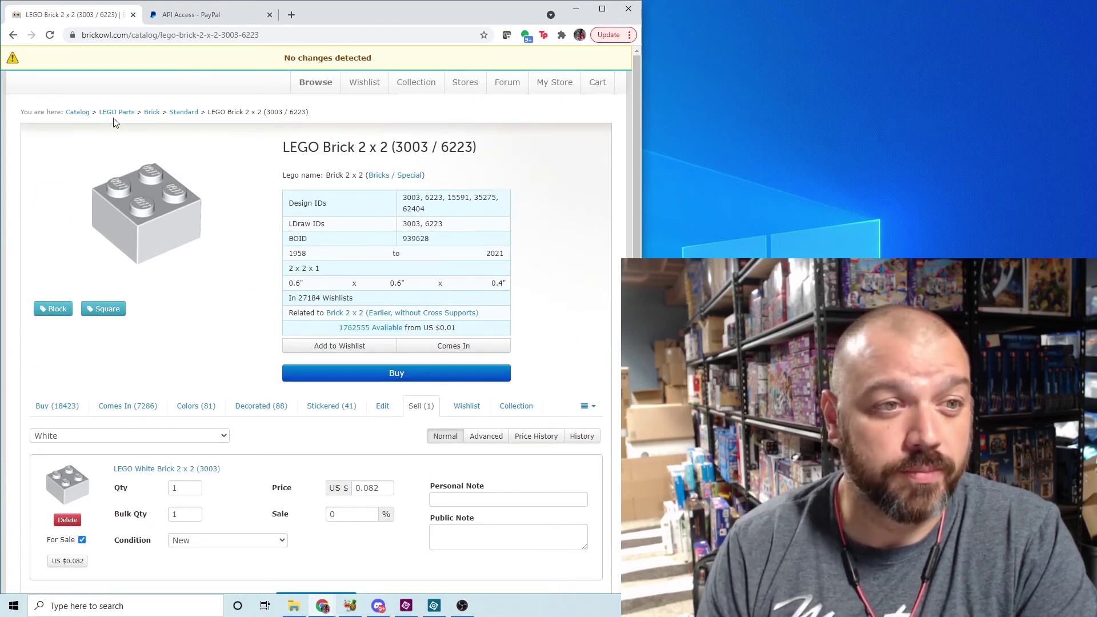
pyautogui.click(565, 91)
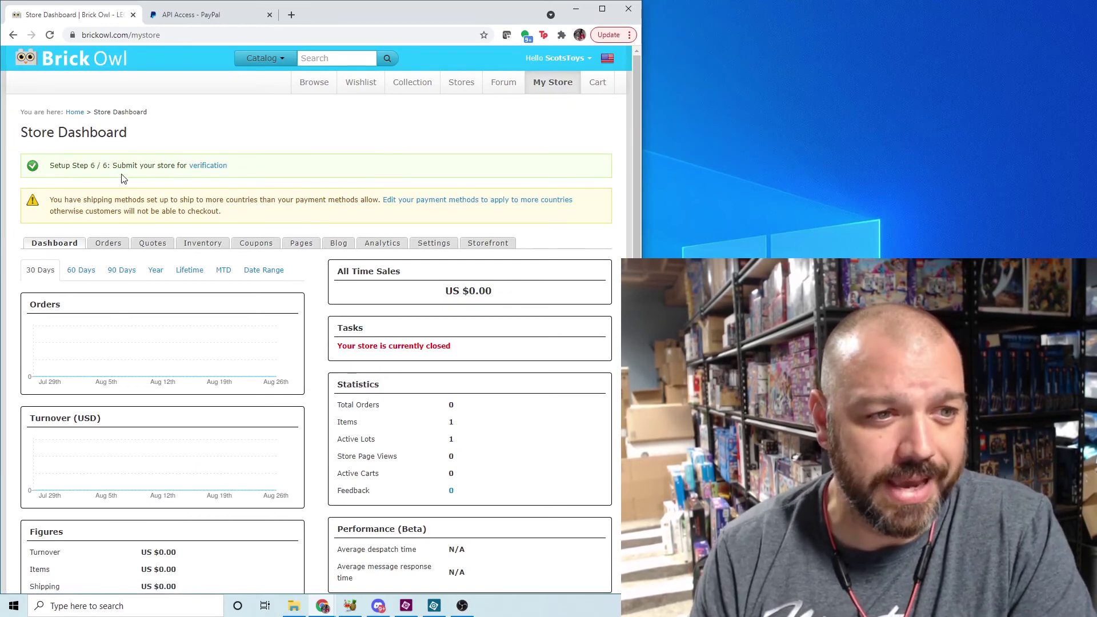
# - Follow the setup banner's verification link to the Store Verification form
pyautogui.click(208, 166)
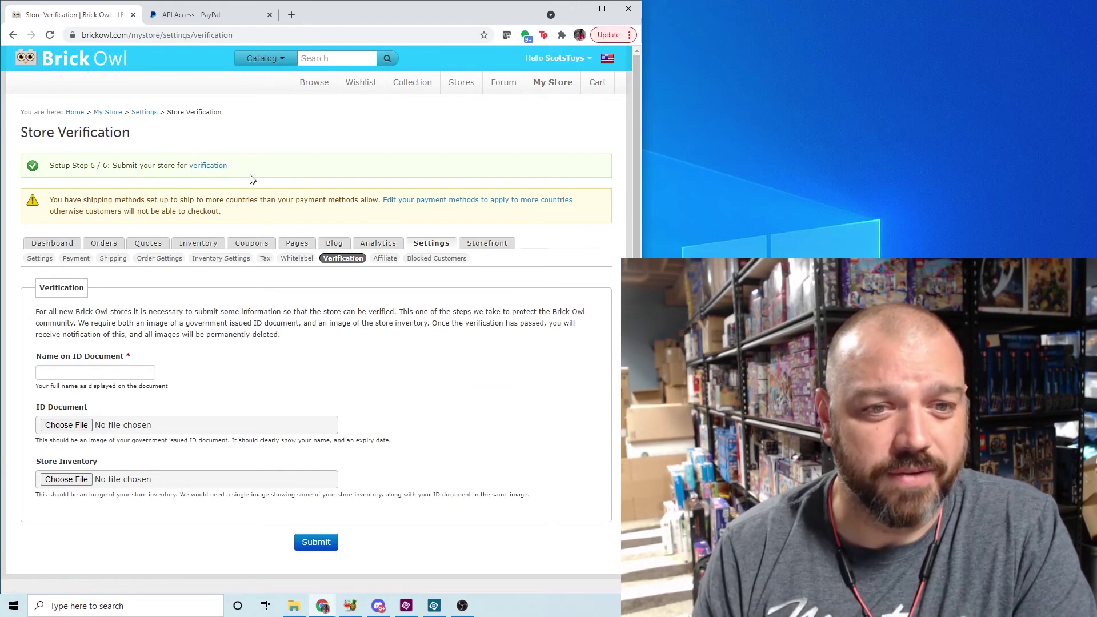